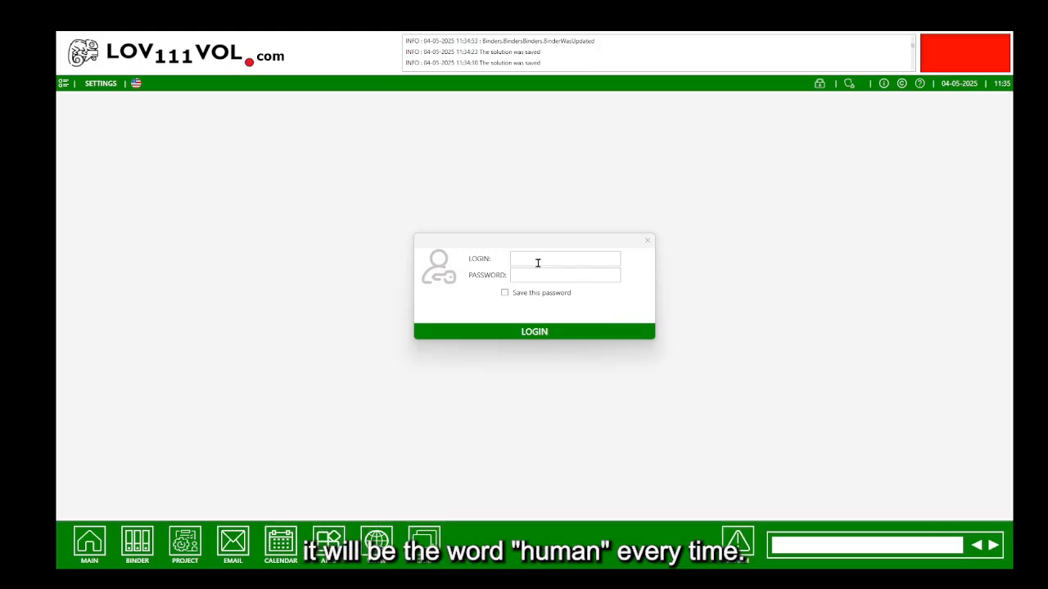
Sign in with the account's username and password to reach the My Profile page.
left_click(538, 263)
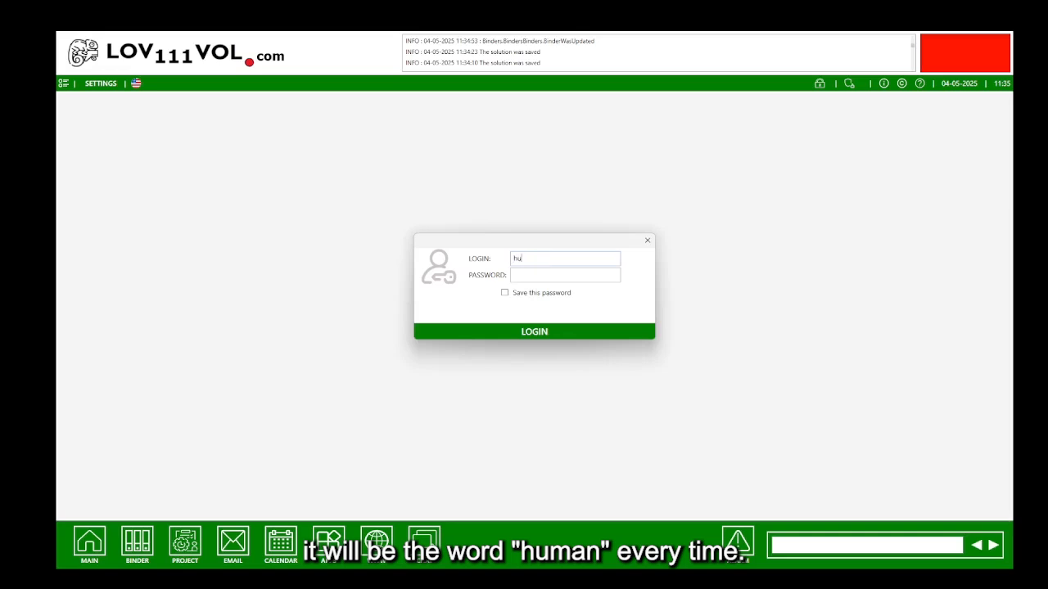
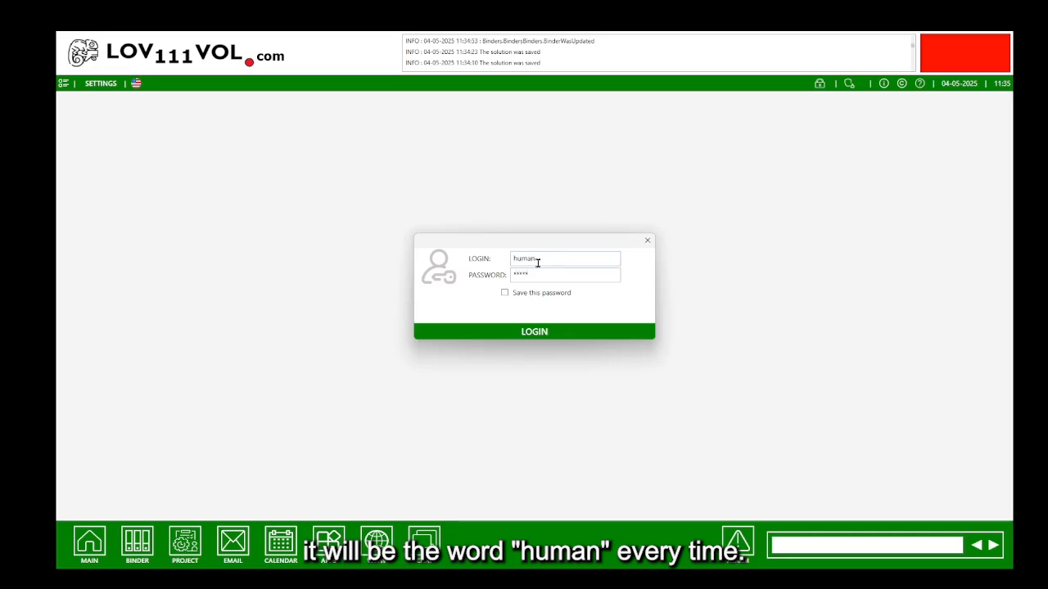
left_click(518, 330)
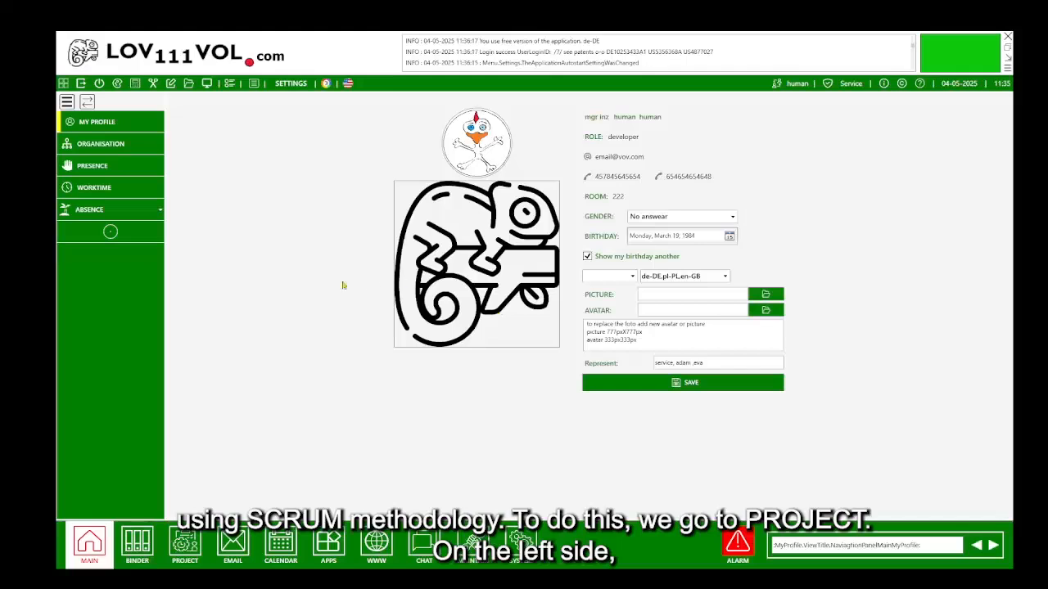
Go to the Projects page and bring up an empty new-project form.
left_click(183, 542)
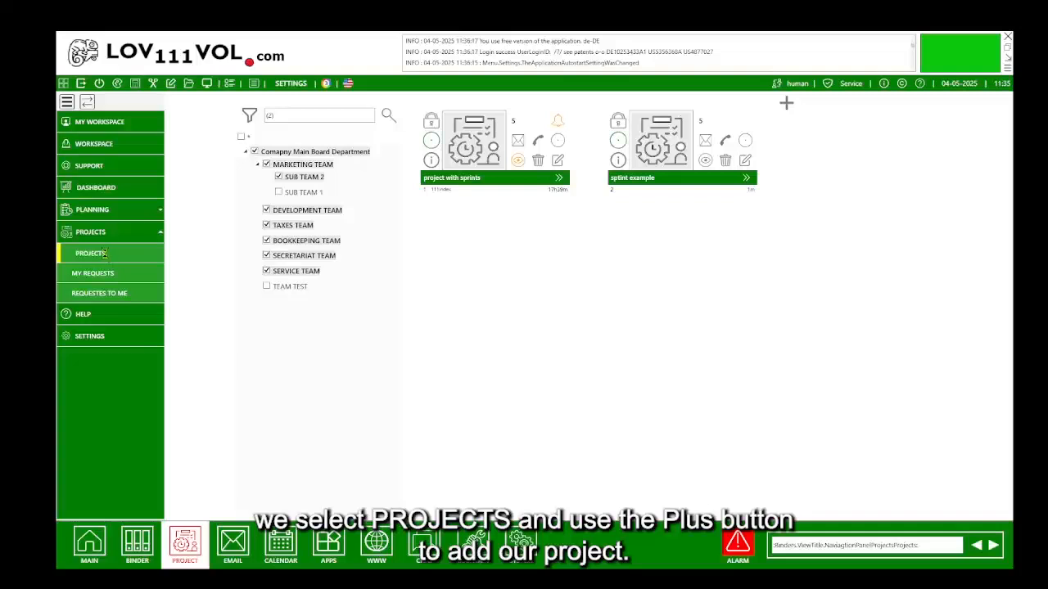
left_click(786, 103)
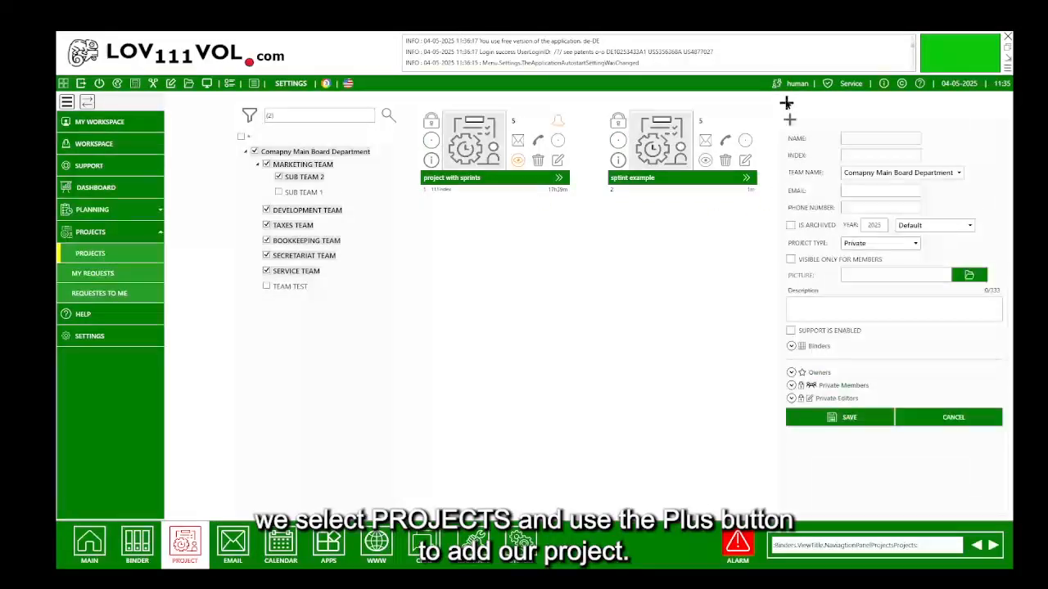
Create the project 'Assembly Bicycle', reviewing the Owners, Private Members and Private Editors lists before saving.
left_click(855, 136)
type("Assembly Bic")
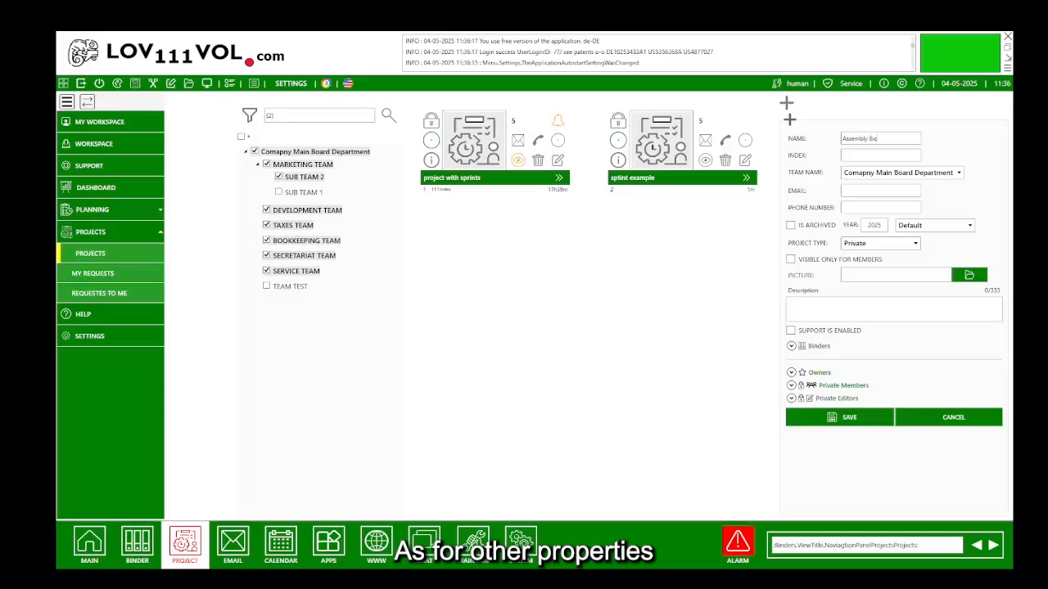
type("ycle")
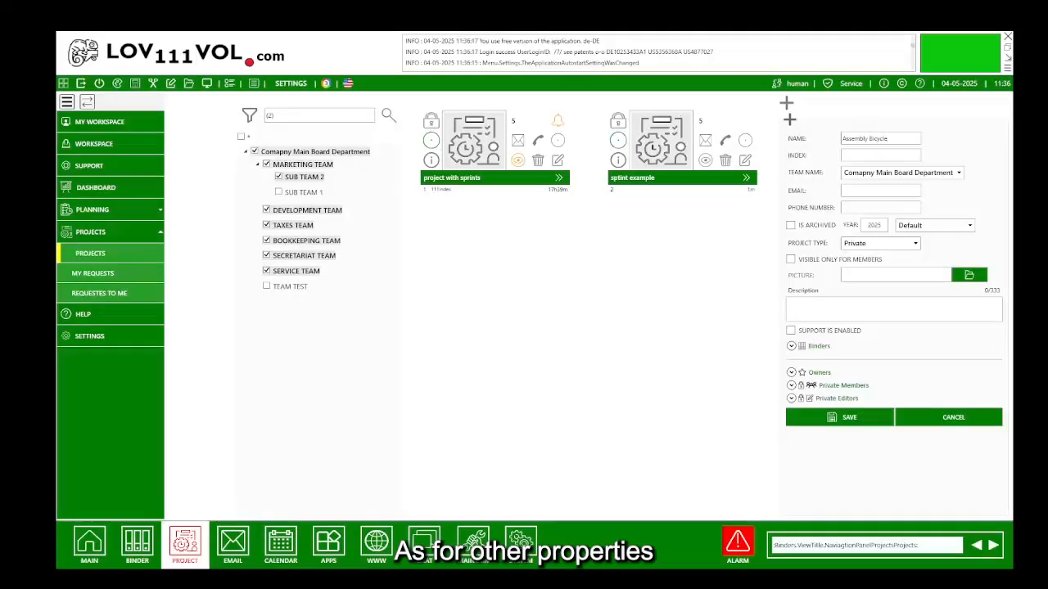
left_click(791, 374)
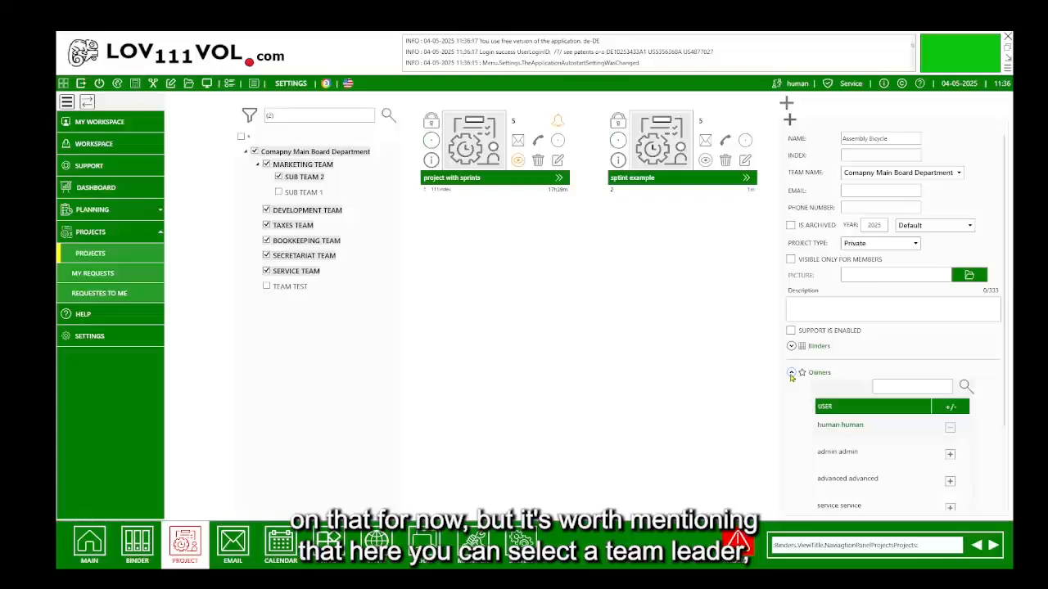
left_click(791, 373)
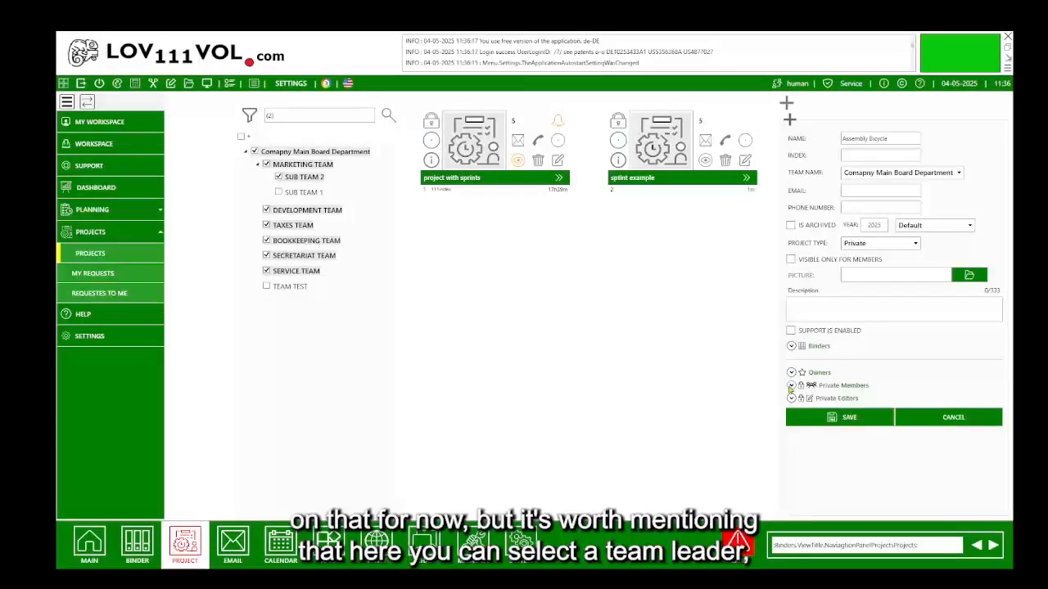
left_click(791, 385)
left_click(791, 385)
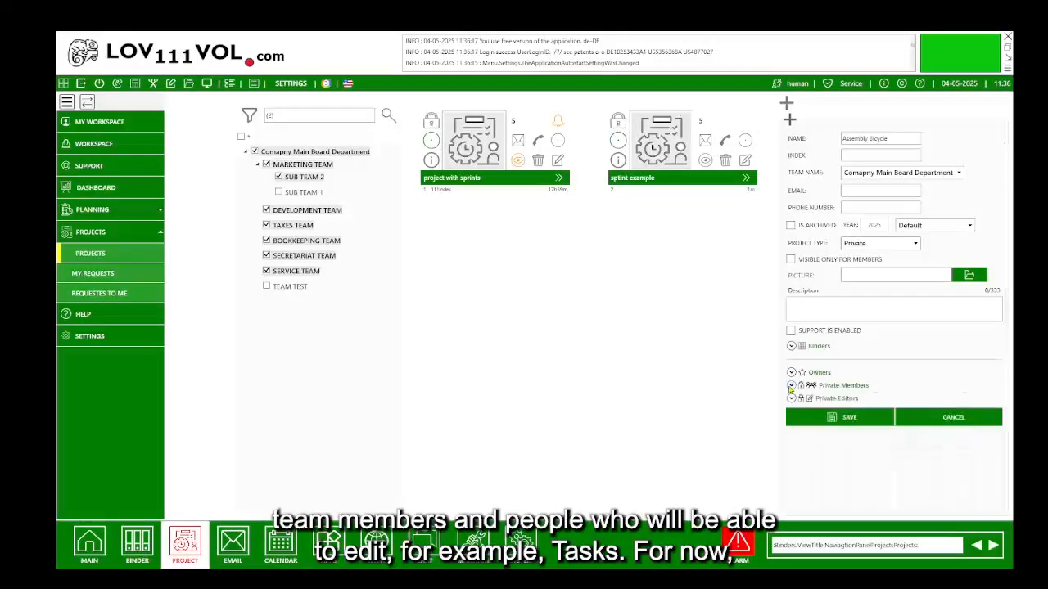
left_click(791, 399)
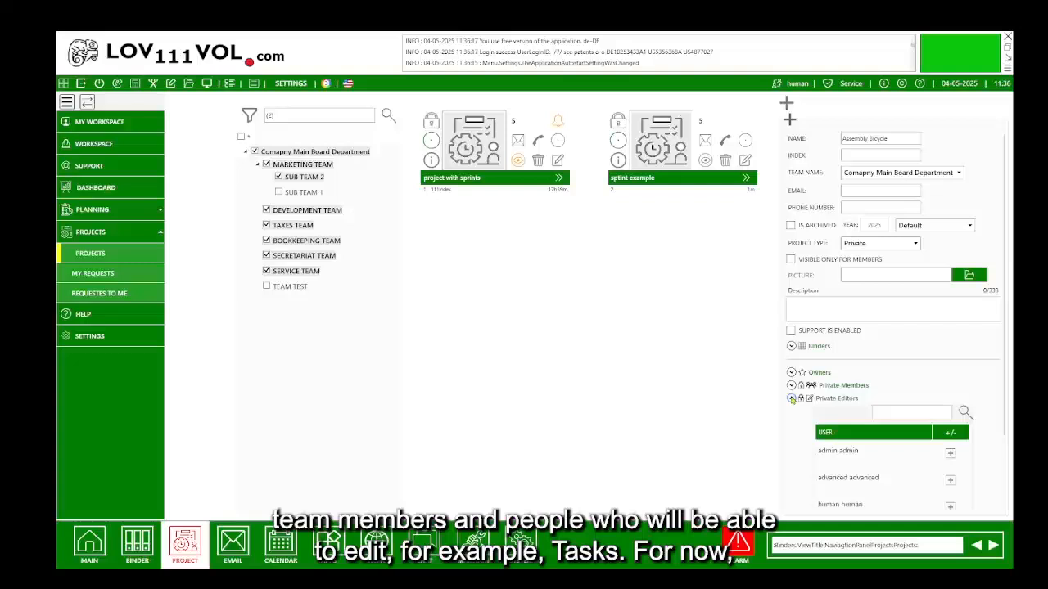
left_click(792, 399)
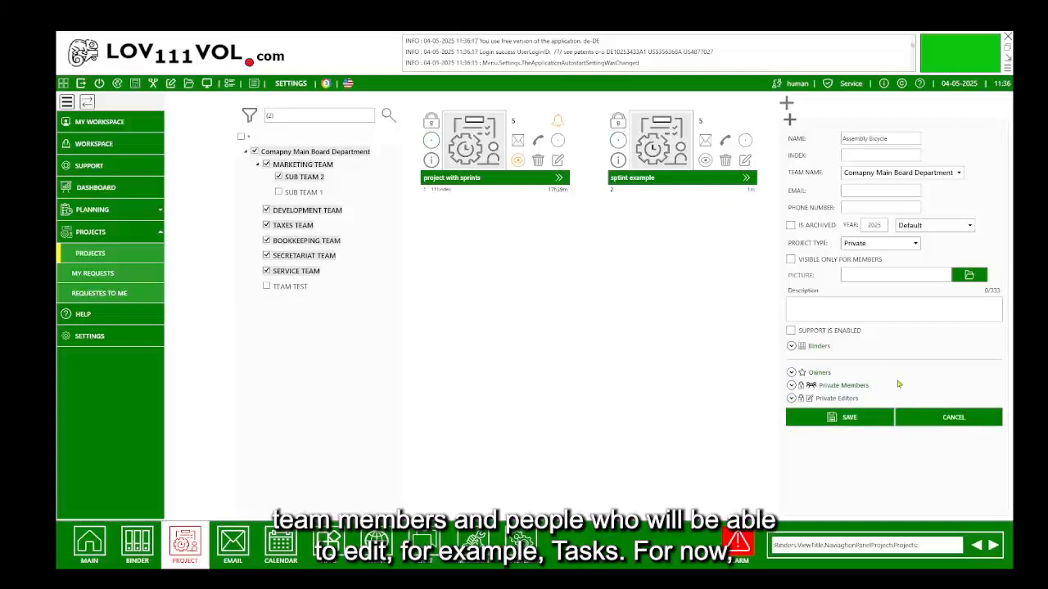
left_click(851, 418)
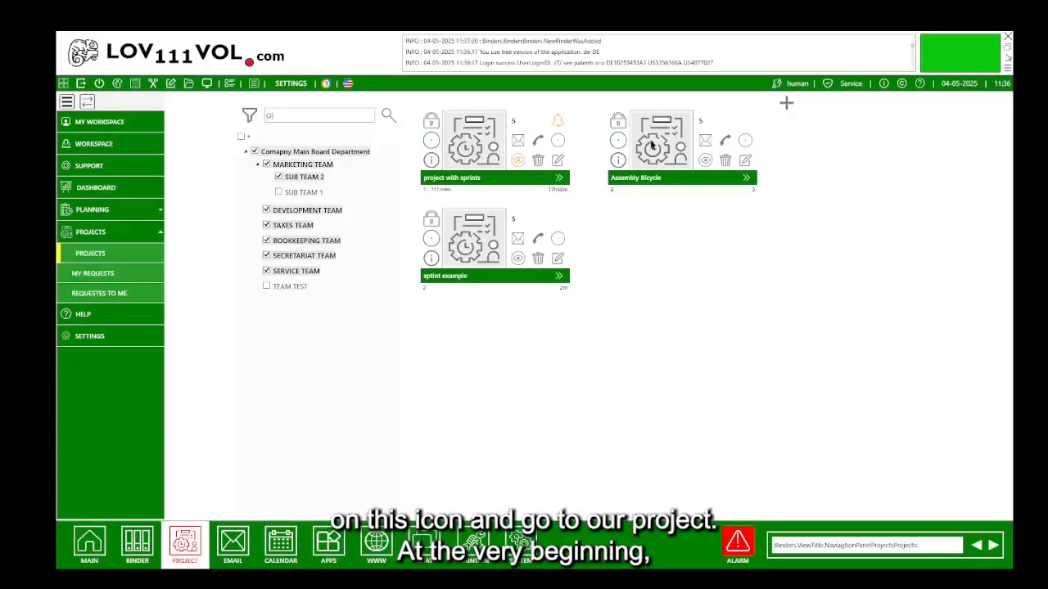
Open the Assembly Bicycle project's Planning > Sprints list.
left_click(654, 145)
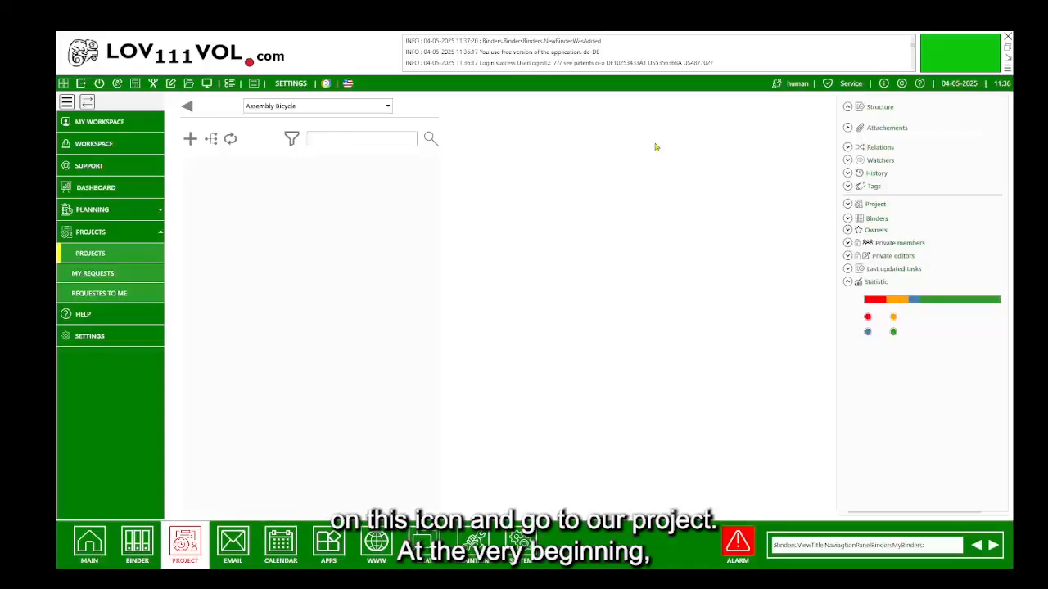
left_click(161, 212)
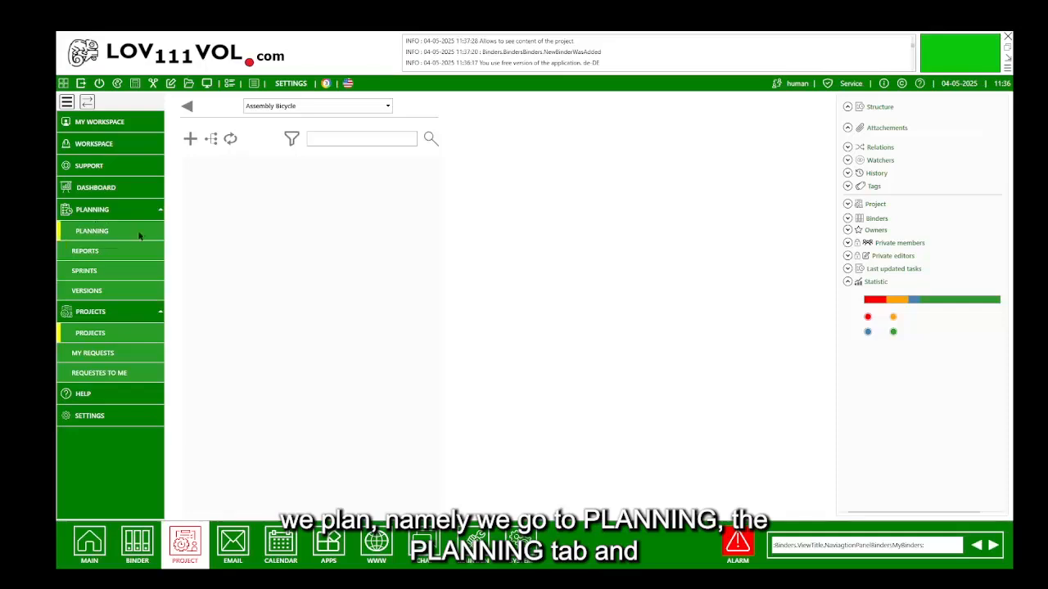
left_click(88, 271)
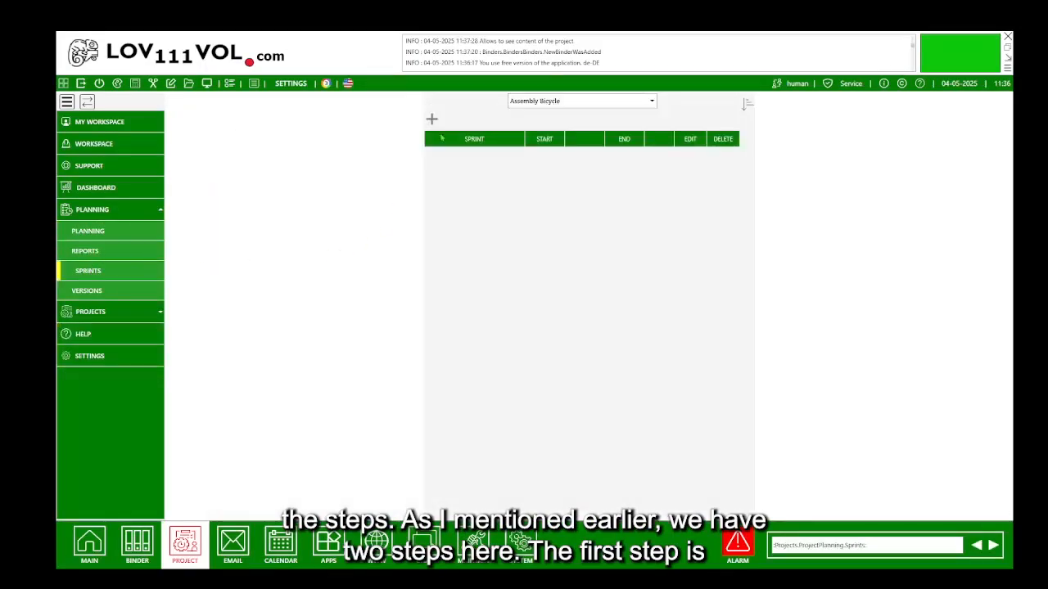
Add the current sprint 'Sprint 1 Assembly' lasting 5 days, May 4–9 2025.
left_click(432, 120)
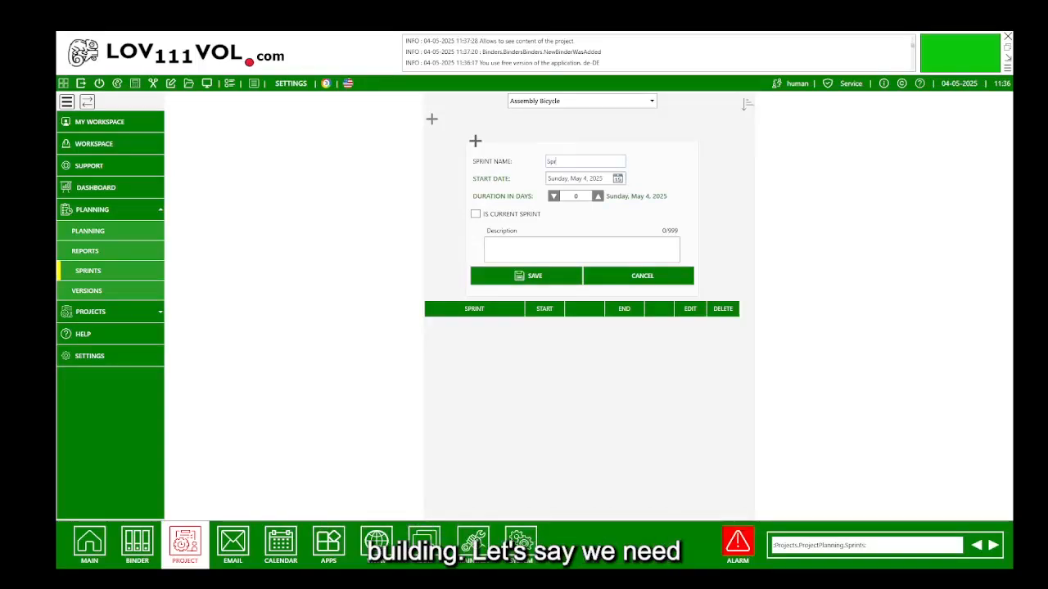
type("As")
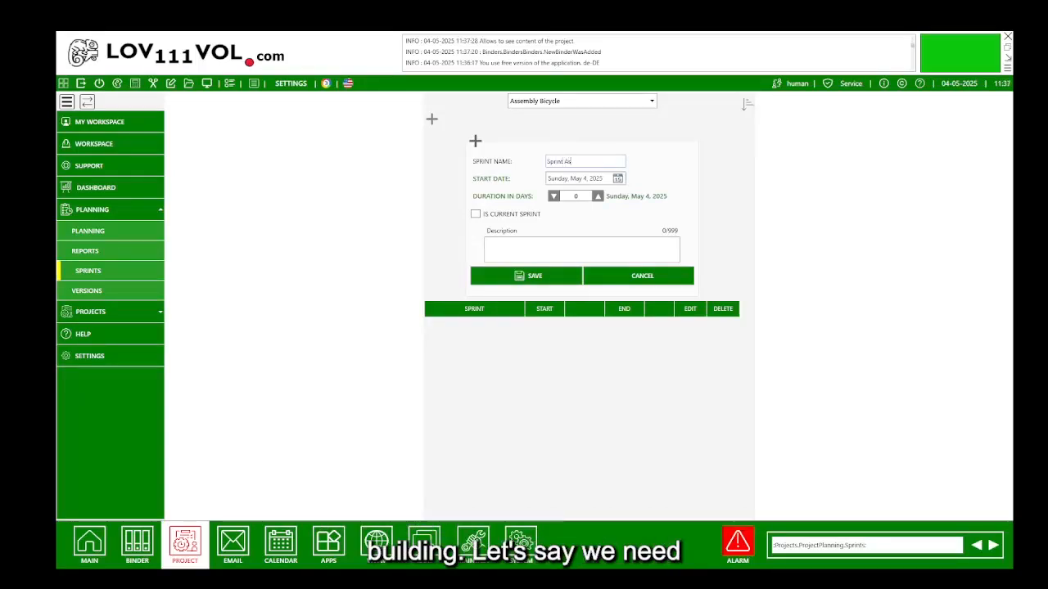
type("sembly")
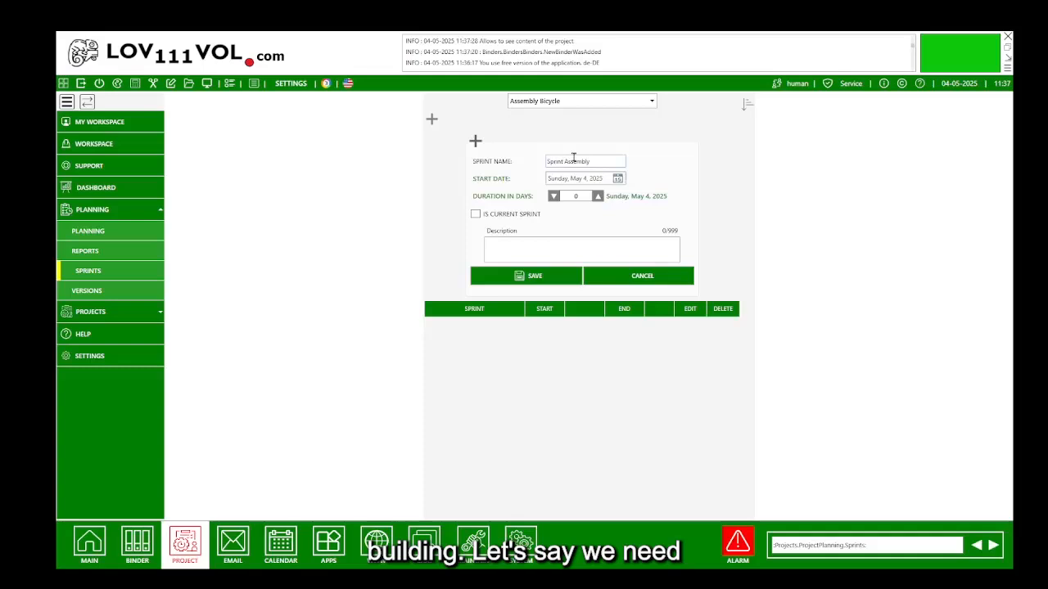
left_click(579, 198)
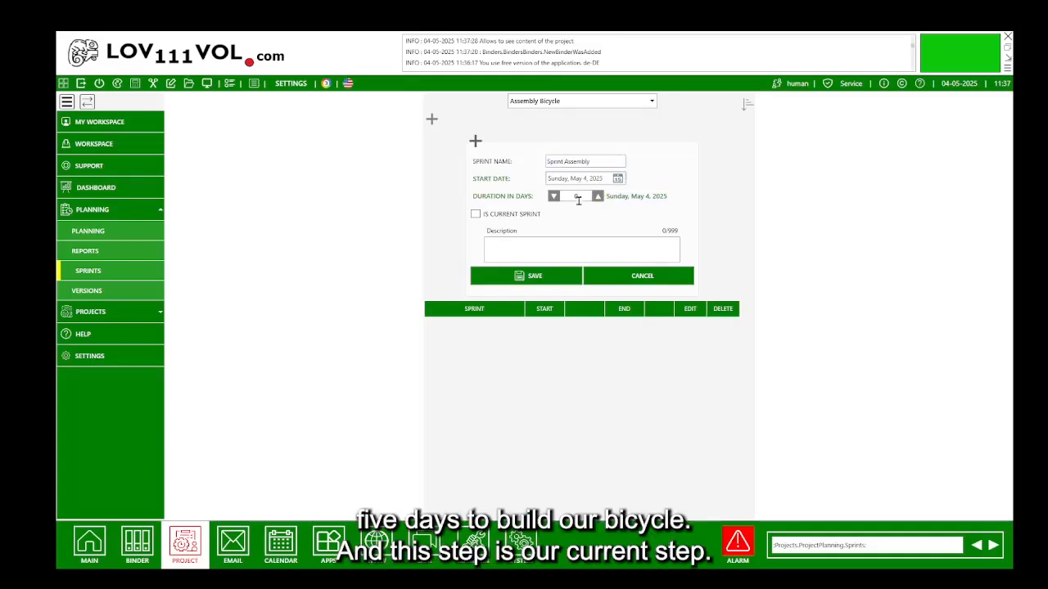
type("1")
left_click(598, 197)
left_click(598, 197)
left_click(598, 196)
left_click(597, 197)
left_click(598, 196)
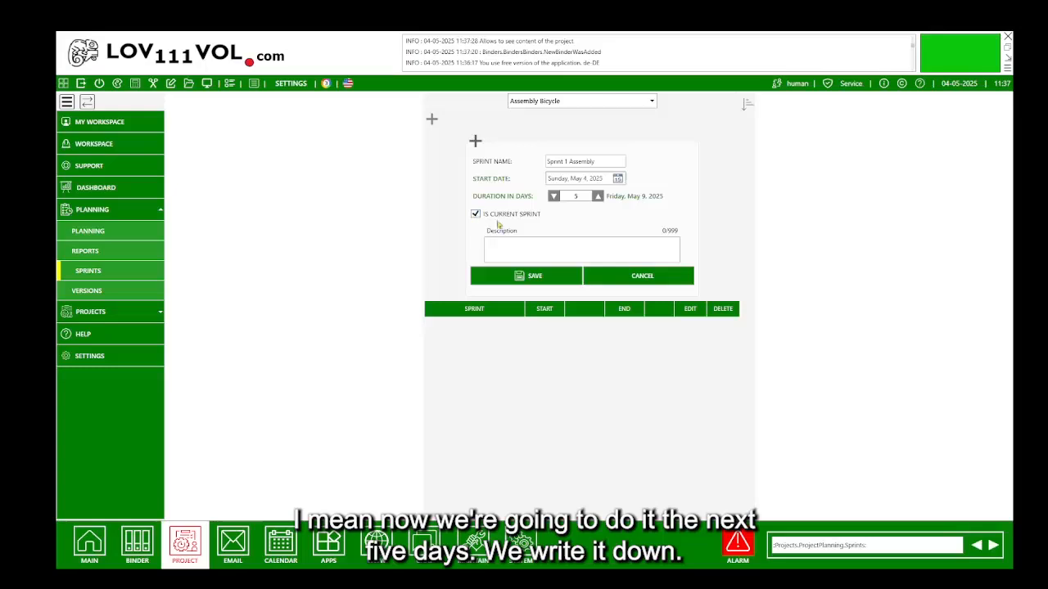
left_click(515, 276)
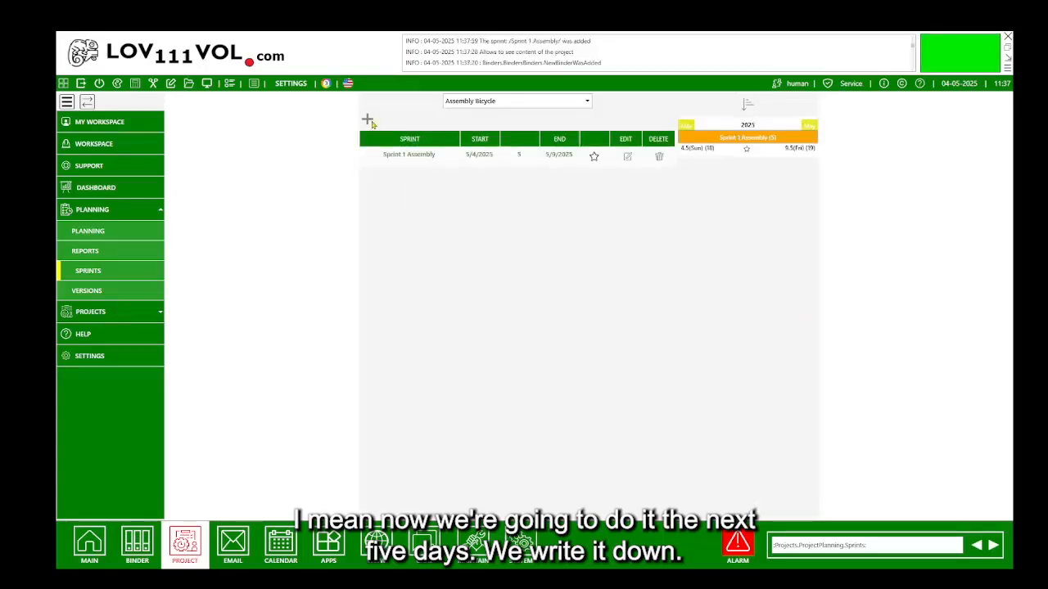
Add the sprint 'Sprint 2 Test' lasting 3 days, May 10–13 2025.
left_click(368, 121)
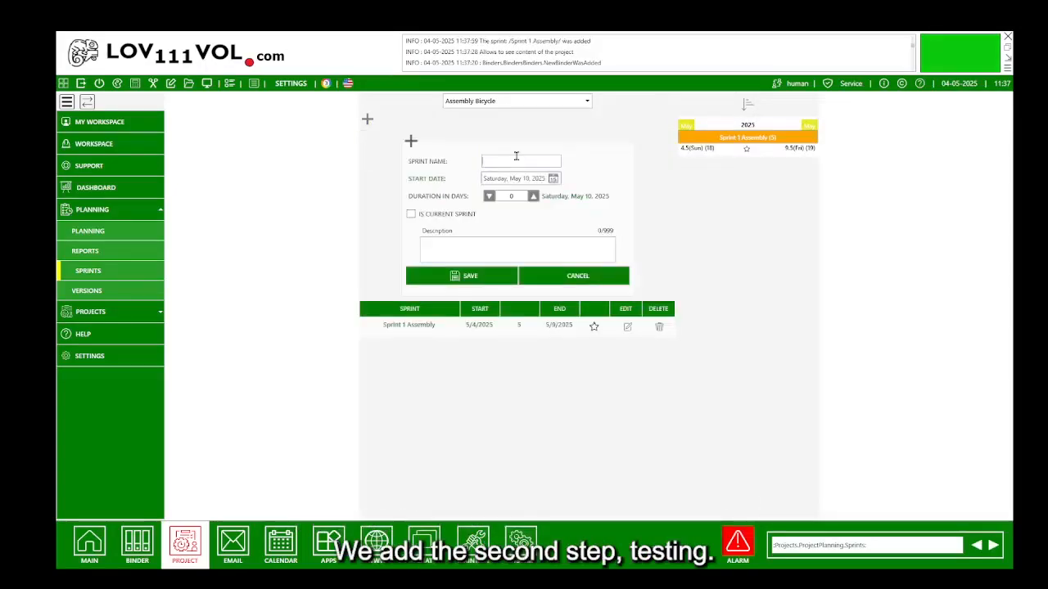
type("Sprint 2 Test")
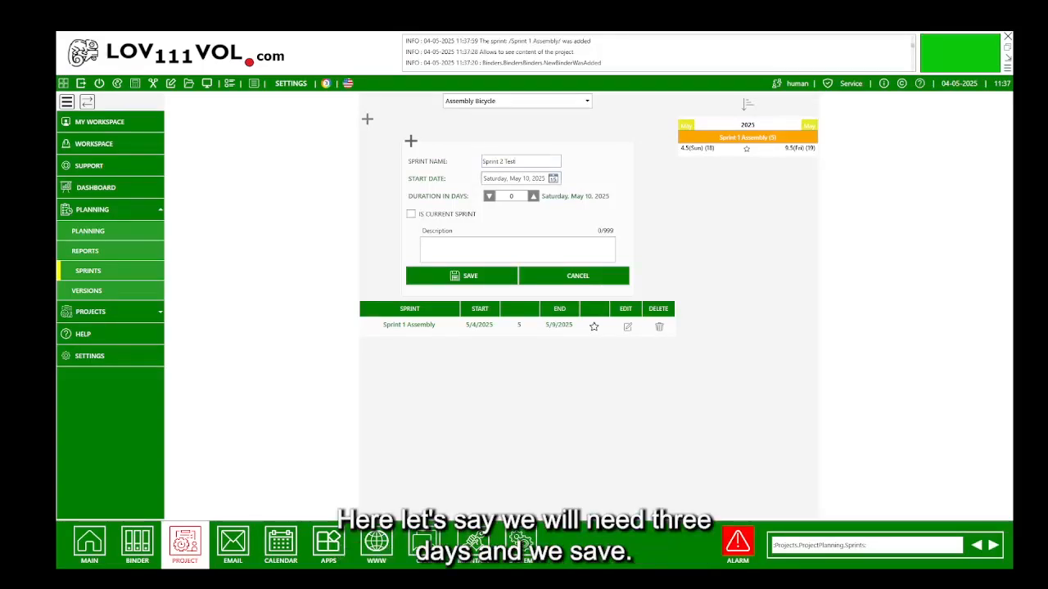
left_click(533, 196)
left_click(533, 196)
left_click(533, 195)
left_click(457, 276)
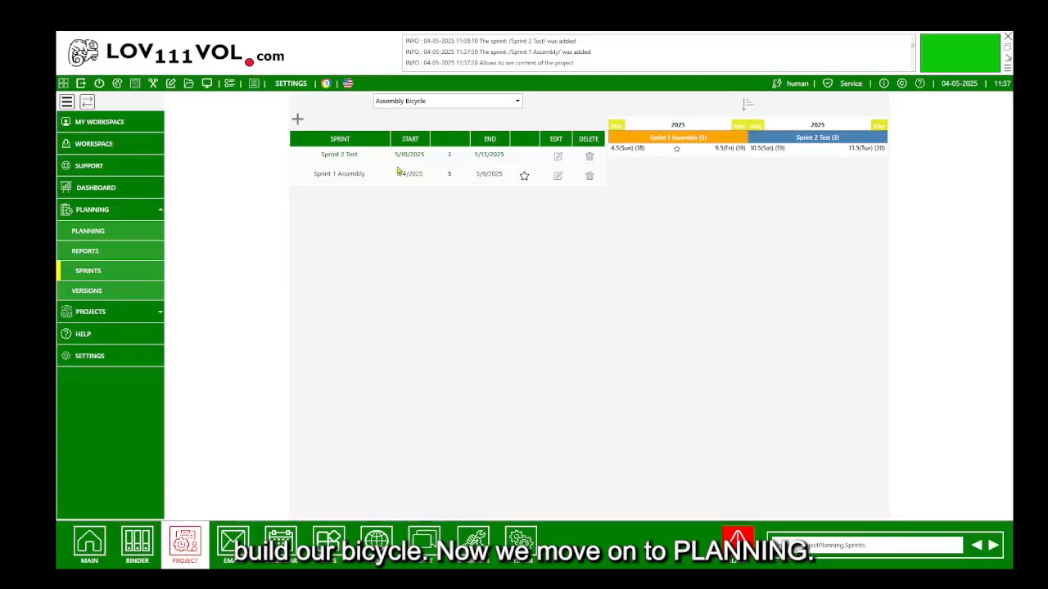
left_click(126, 226)
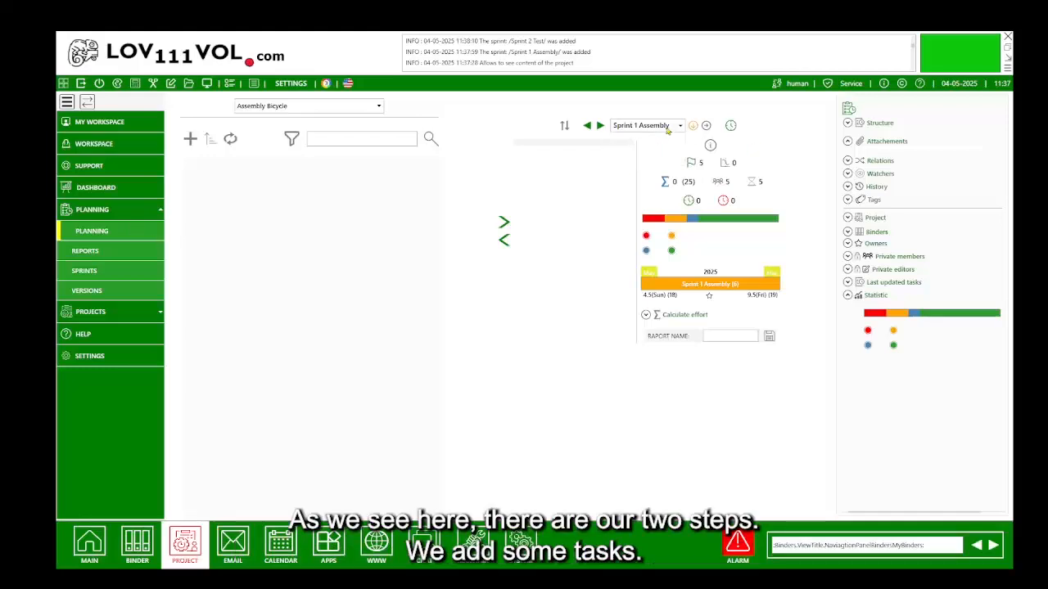
Create the tasks Assembly Wheels, Assembly Lights and Assembly Breaks in the project's planning.
left_click(192, 140)
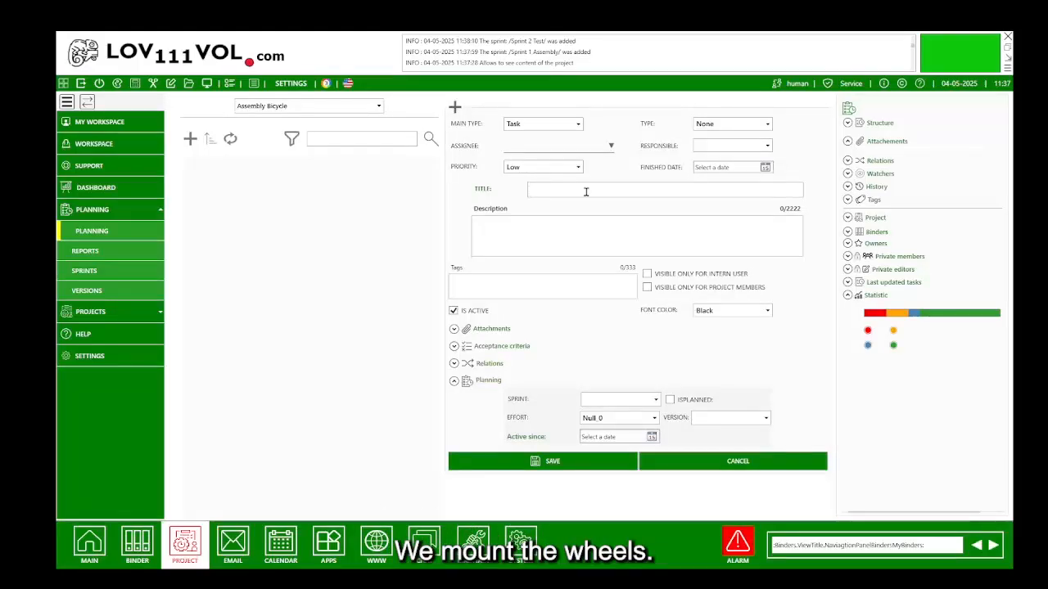
type("Assembl")
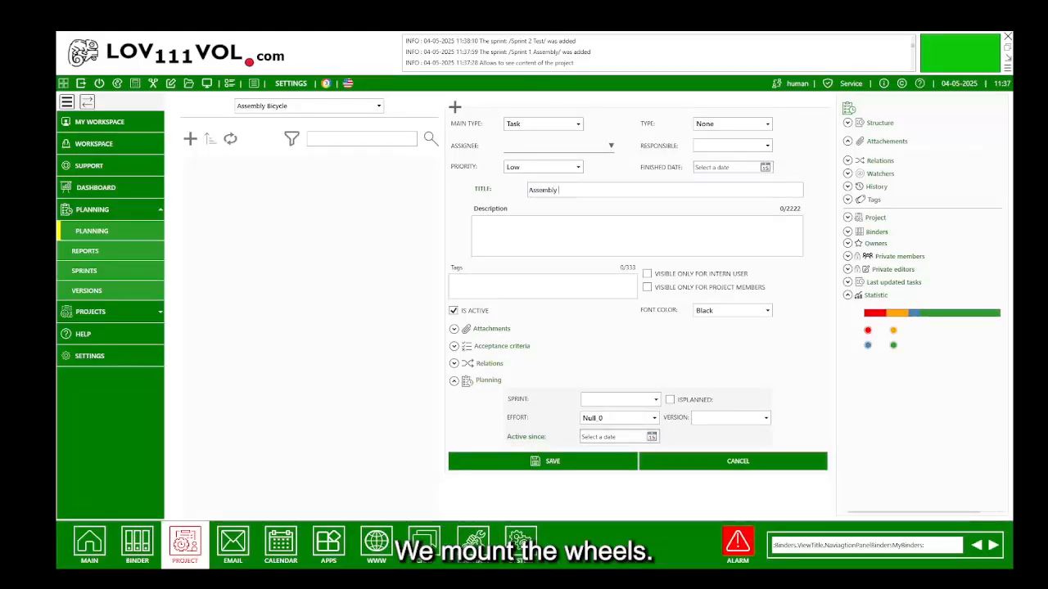
type("y Wheels")
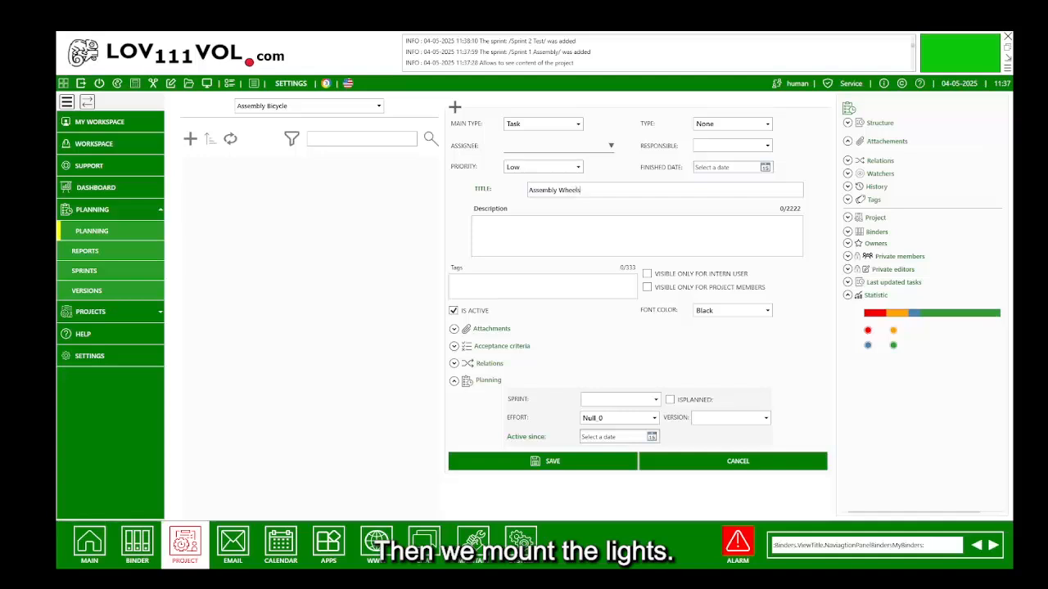
left_click(549, 459)
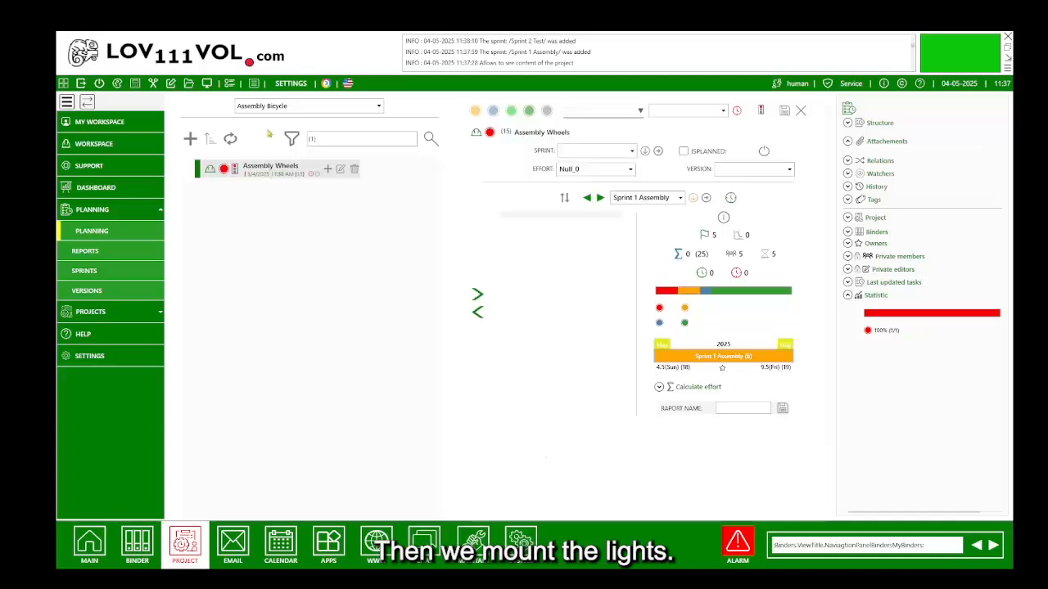
left_click(190, 139)
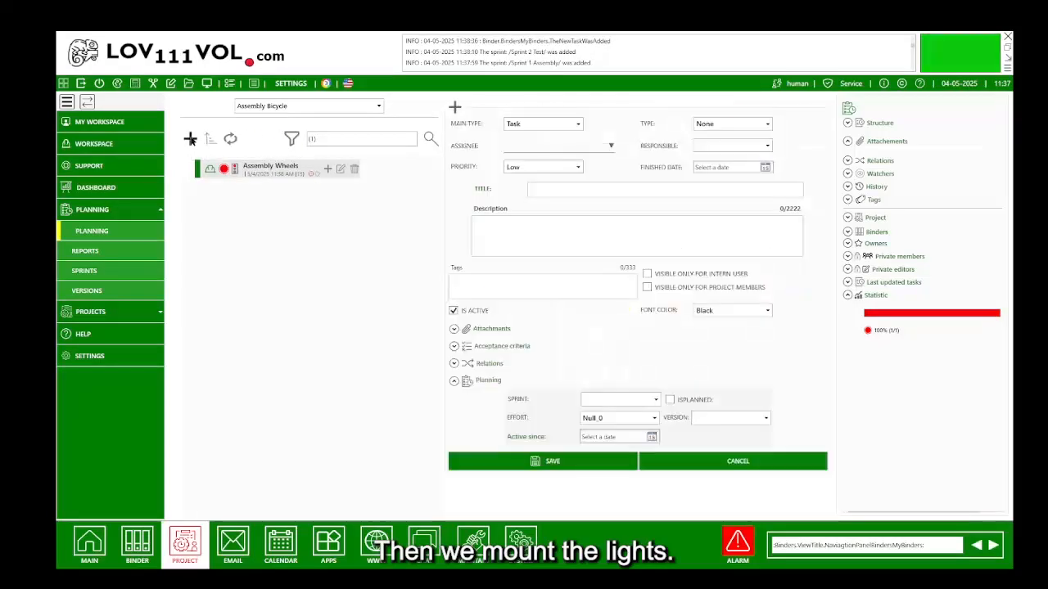
left_click(535, 191)
type("Asse")
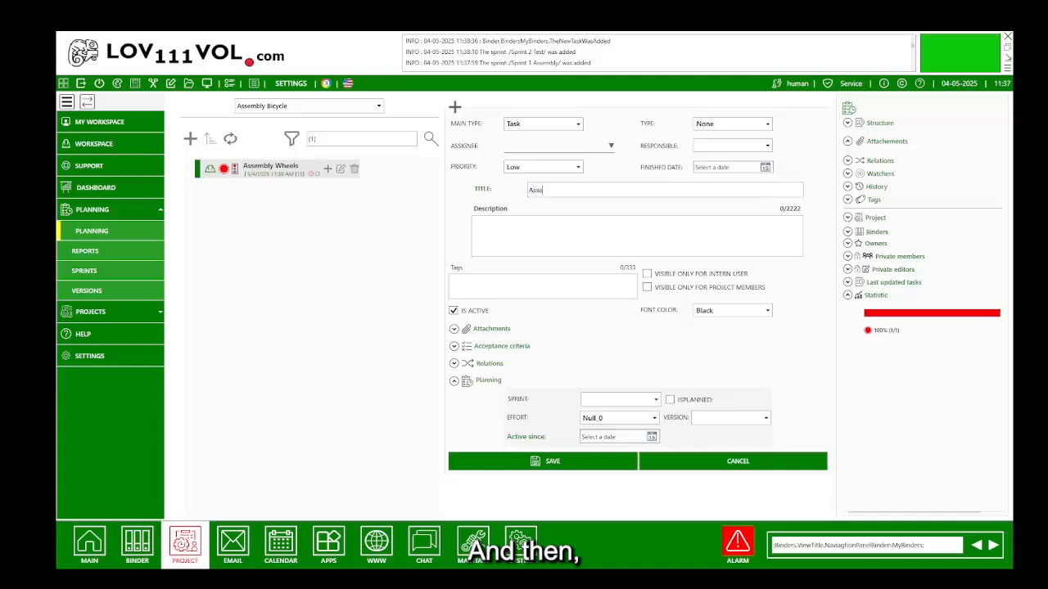
type("mbly Ligh")
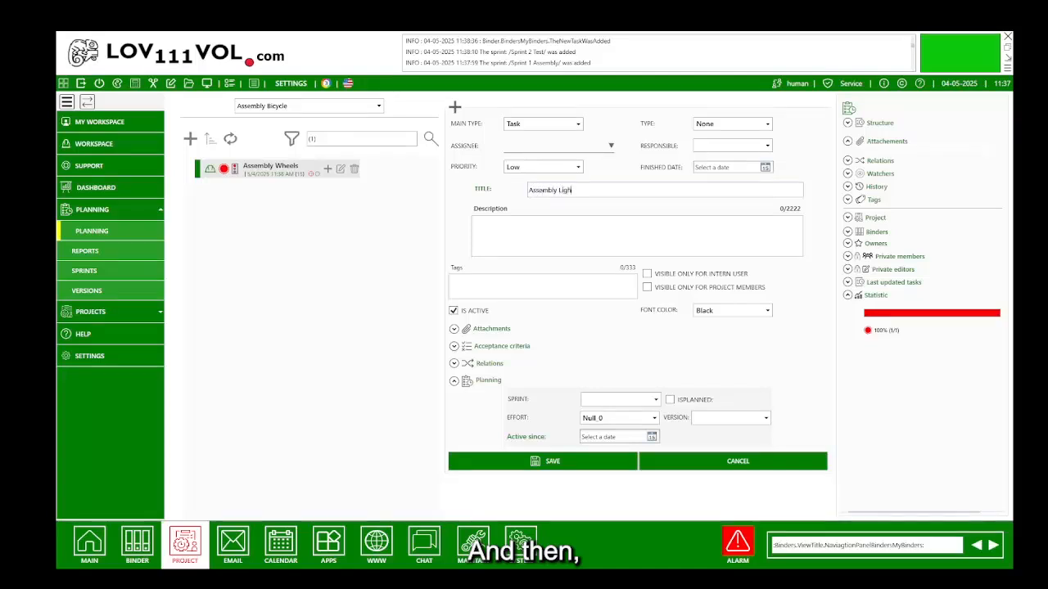
type("ts")
left_click(531, 460)
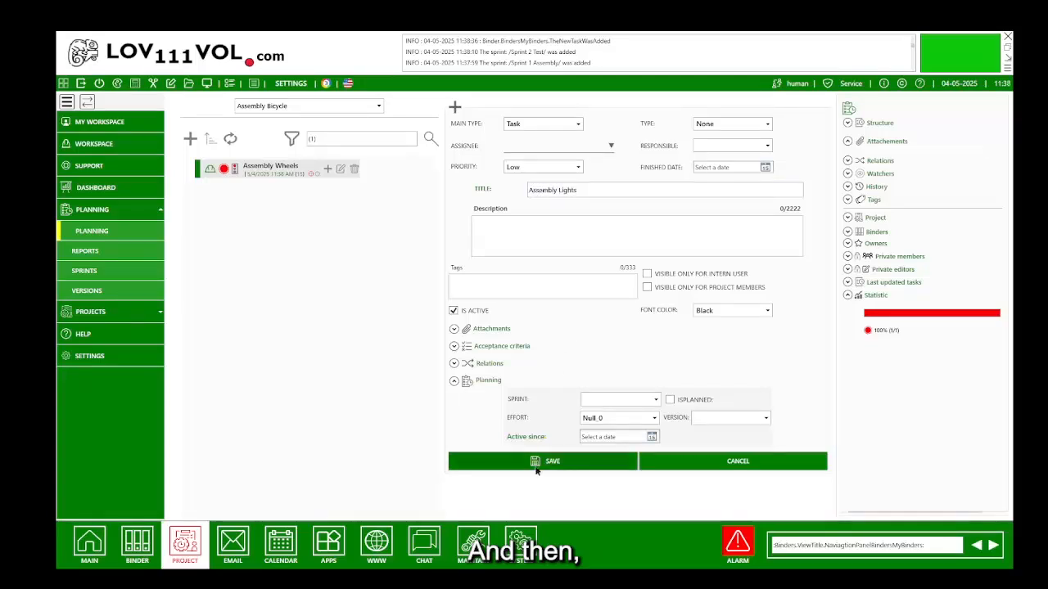
left_click(190, 139)
type("A")
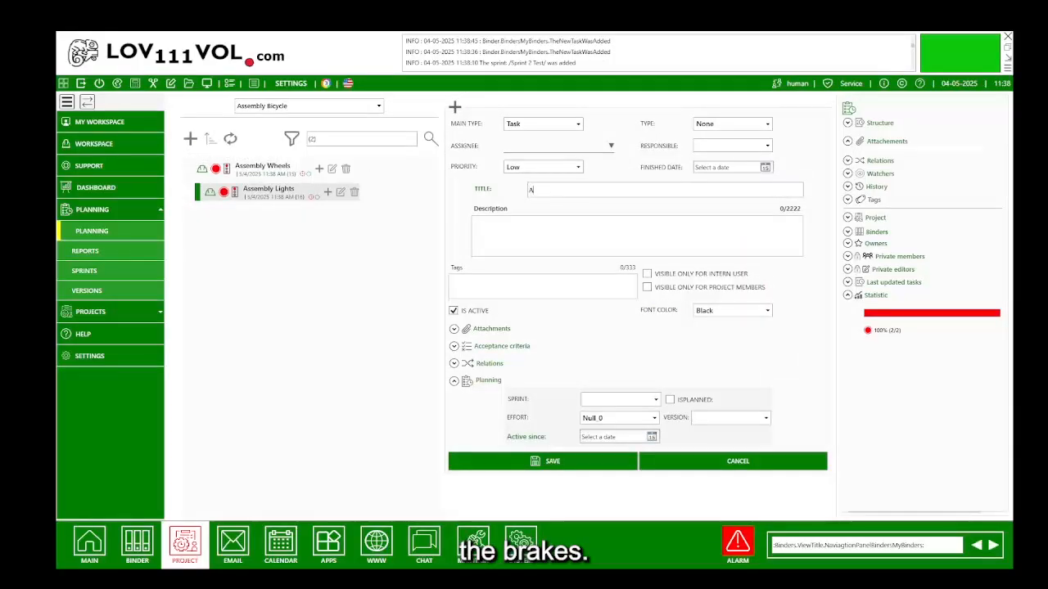
type("ssembly Breaks")
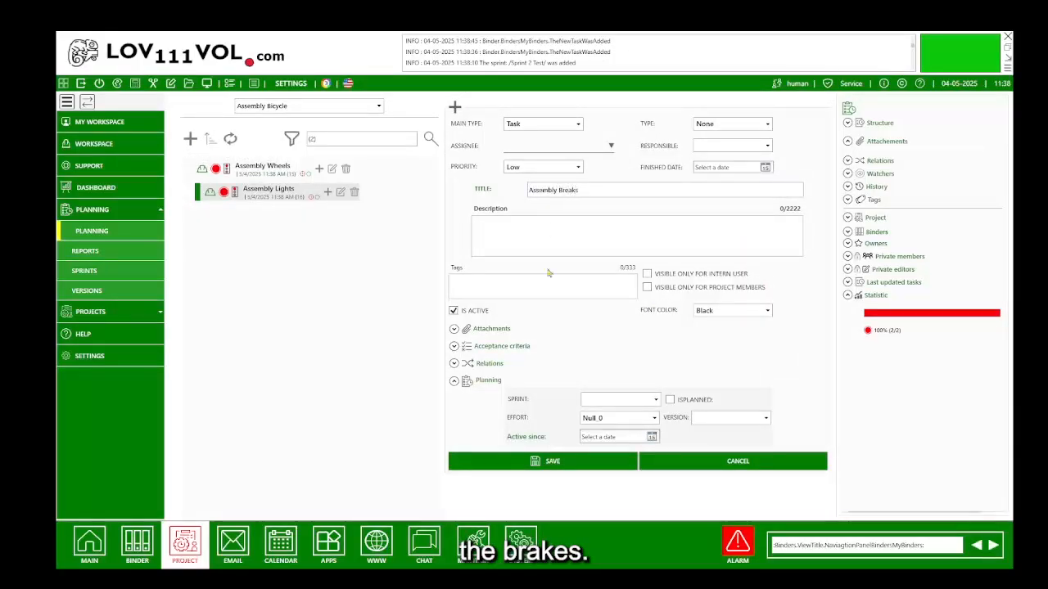
left_click(541, 460)
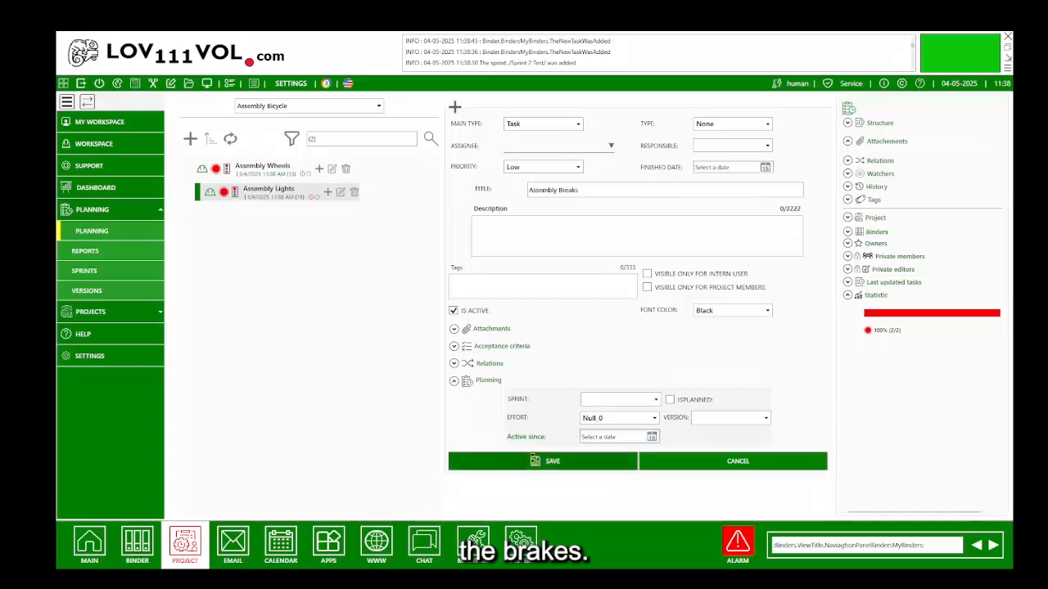
Add the tasks 'Test Lights' and 'Test Breaks' to the task list.
left_click(190, 140)
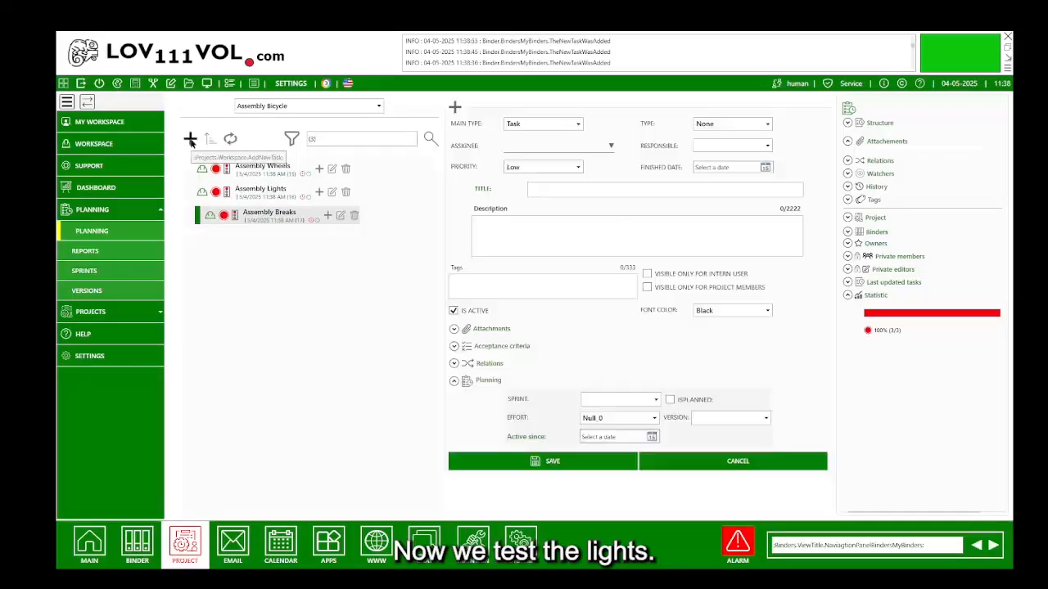
left_click(537, 189)
type("Test Li")
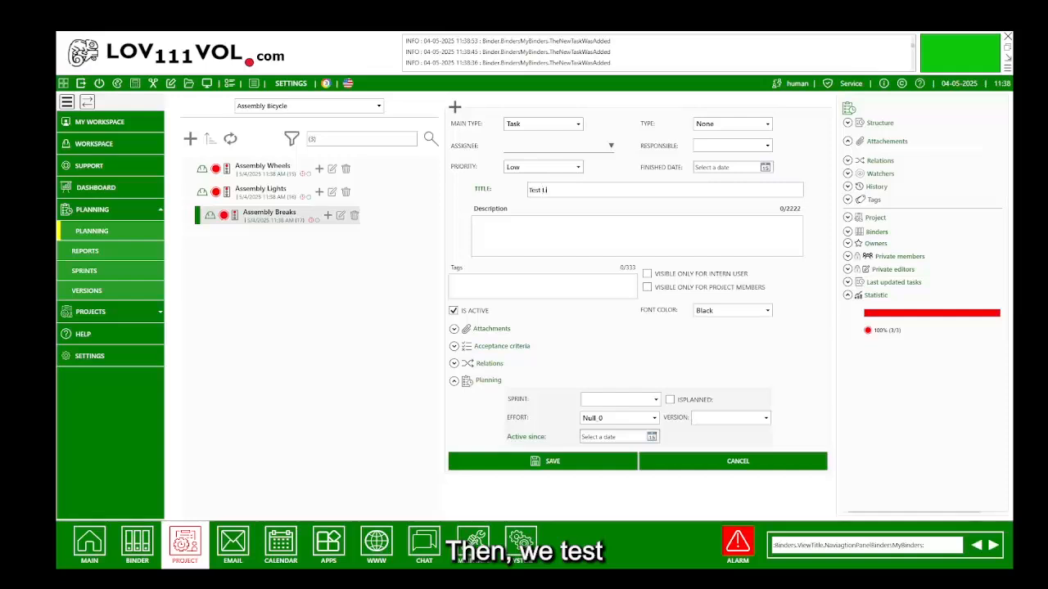
type("ghts")
left_click(553, 461)
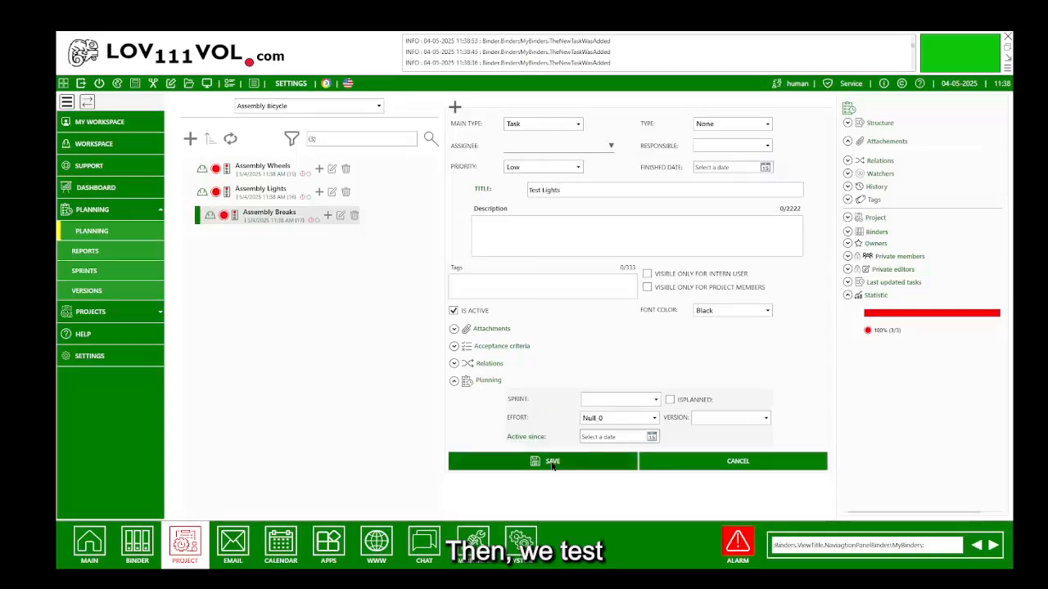
left_click(189, 140)
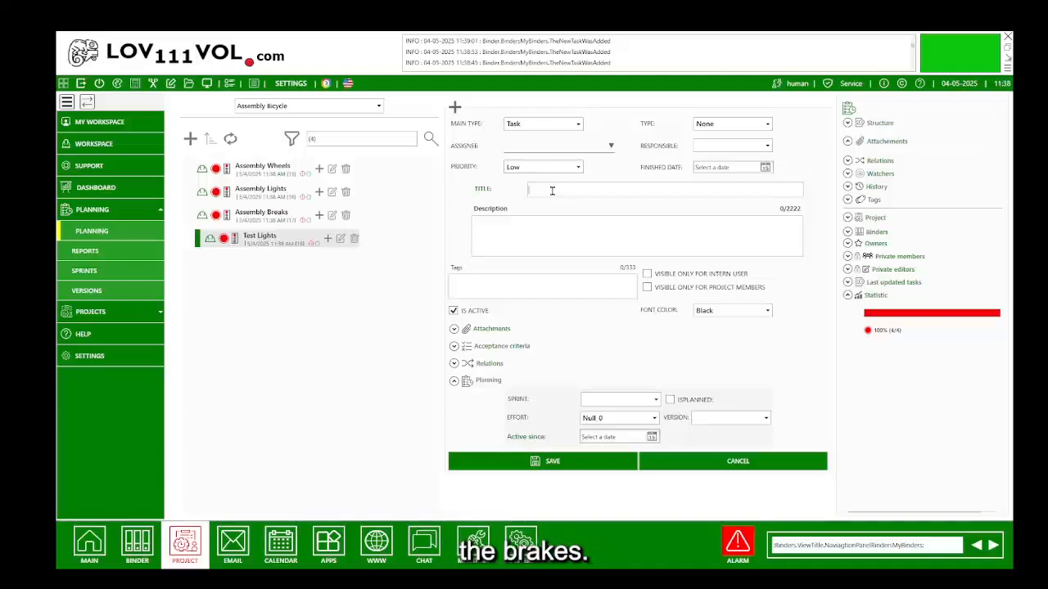
type("Test Breaks")
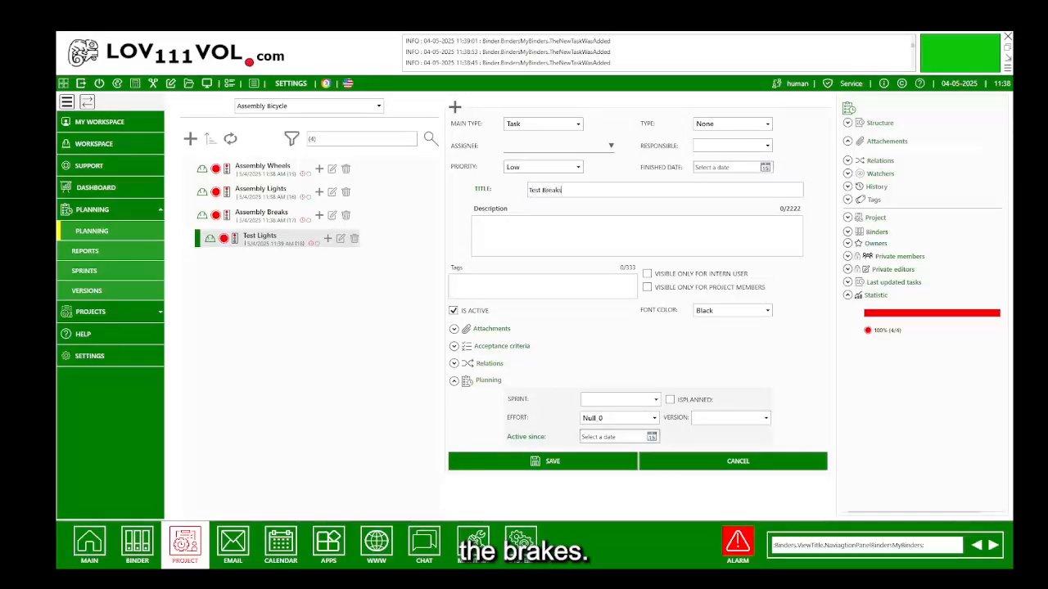
left_click(534, 457)
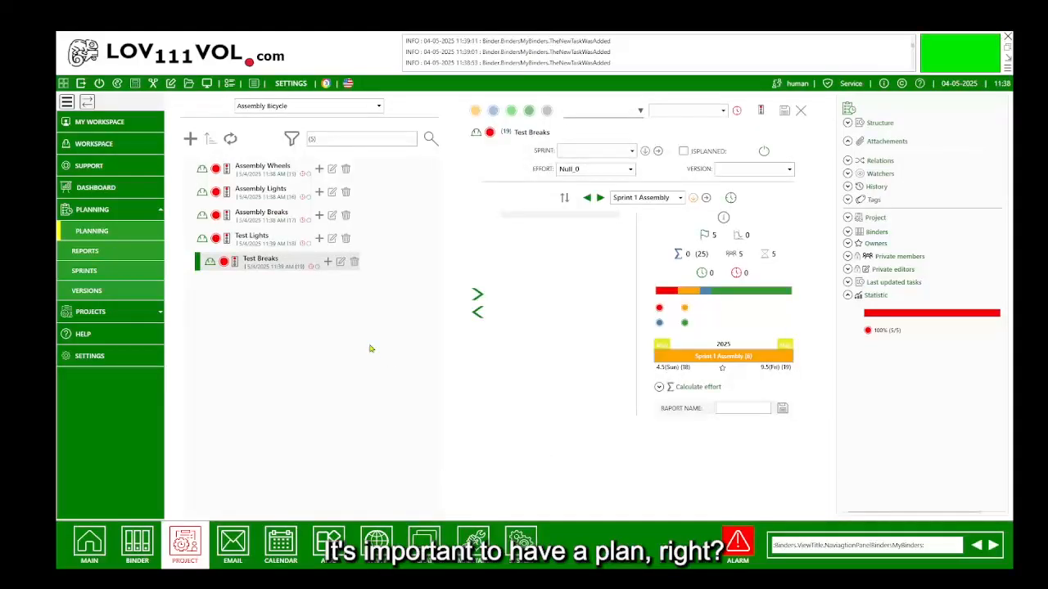
Move Assembly Wheels, Assembly Lights and Assembly Breaks into Sprint 1 Assembly.
left_click(278, 167)
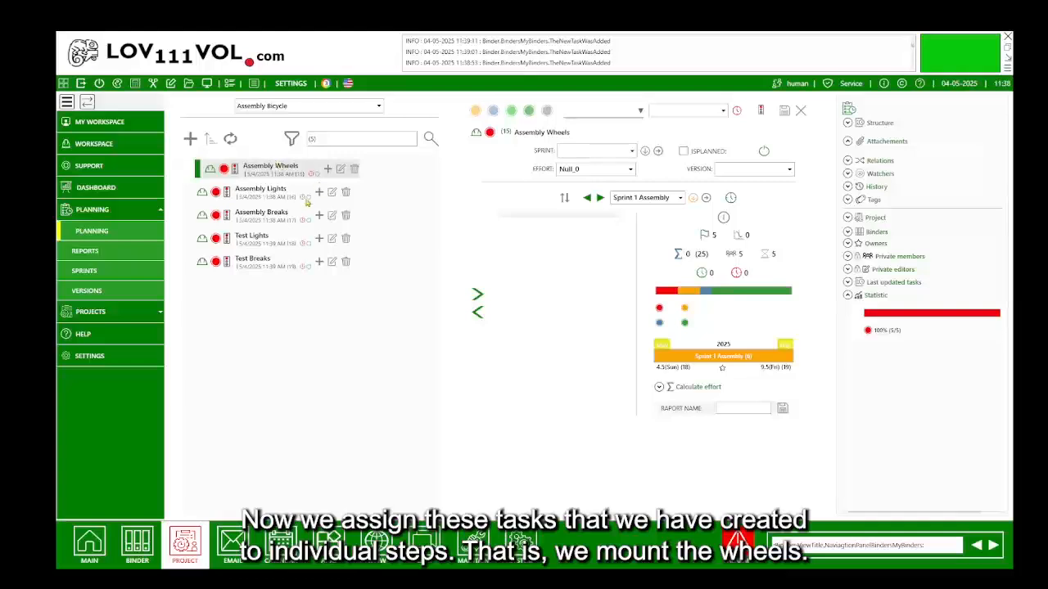
left_click(478, 295)
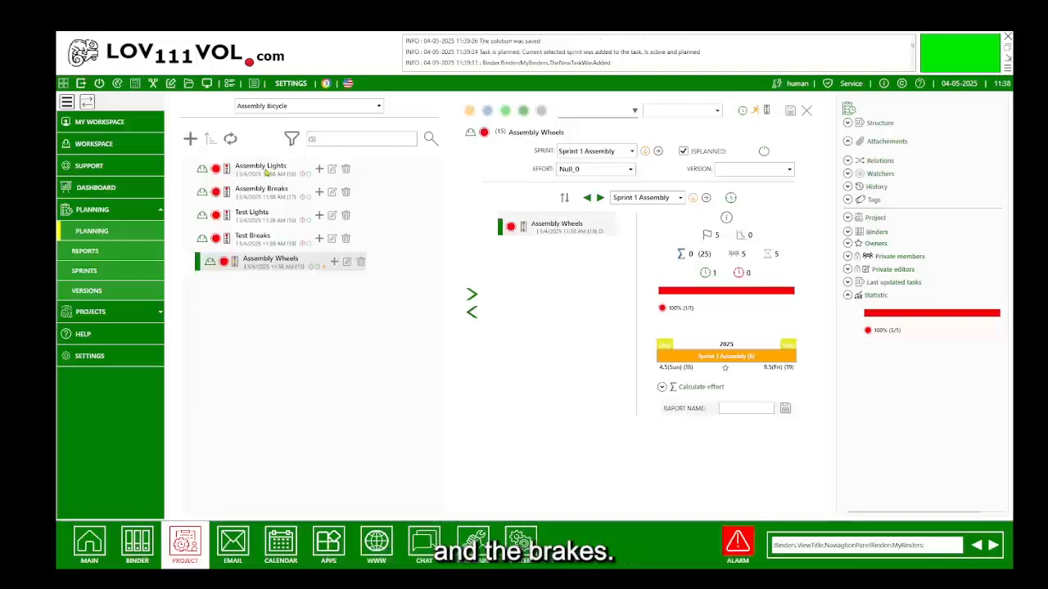
left_click(266, 169)
left_click(477, 294)
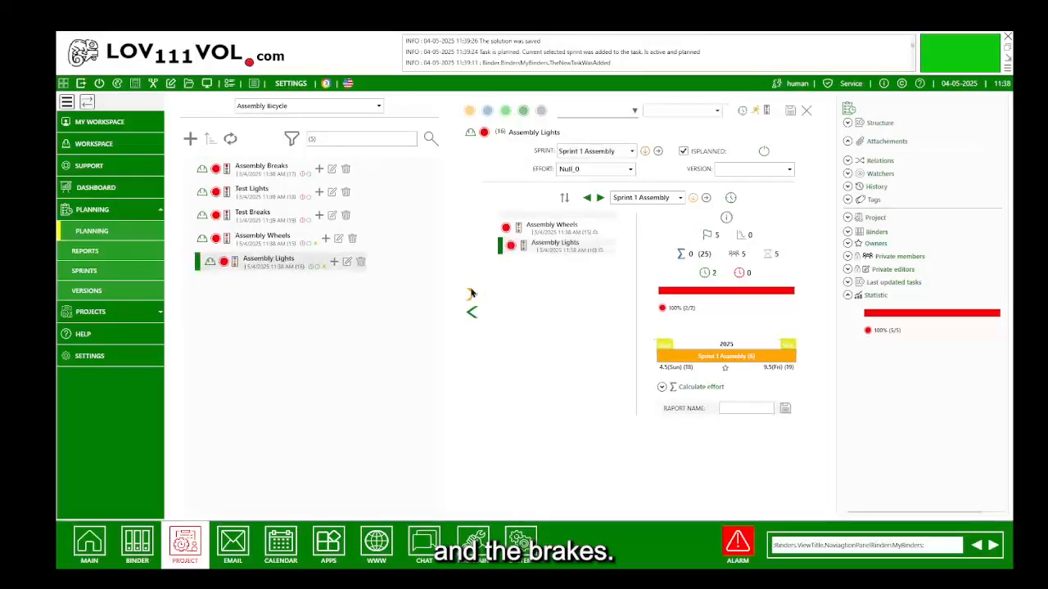
left_click(260, 171)
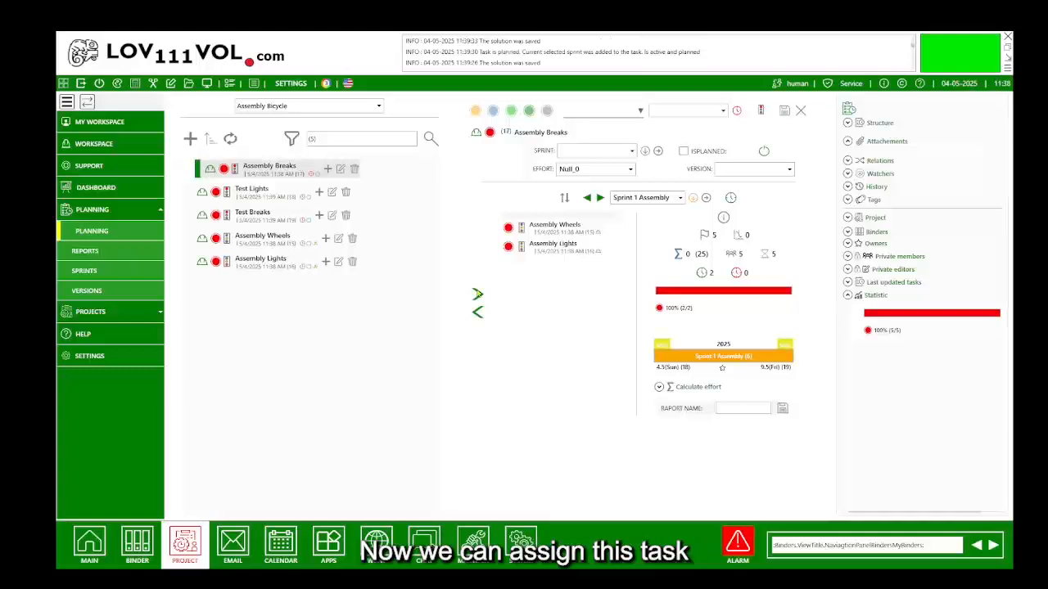
left_click(477, 295)
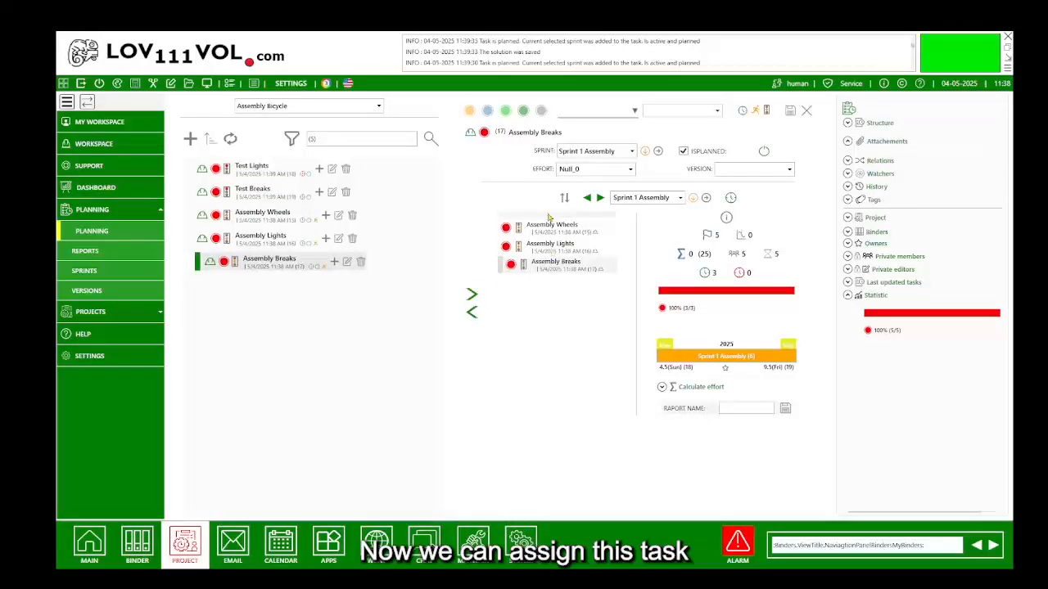
Assign Assembly Wheels, Assembly Lights and Assembly Breaks each to the signed-in user and save.
left_click(547, 224)
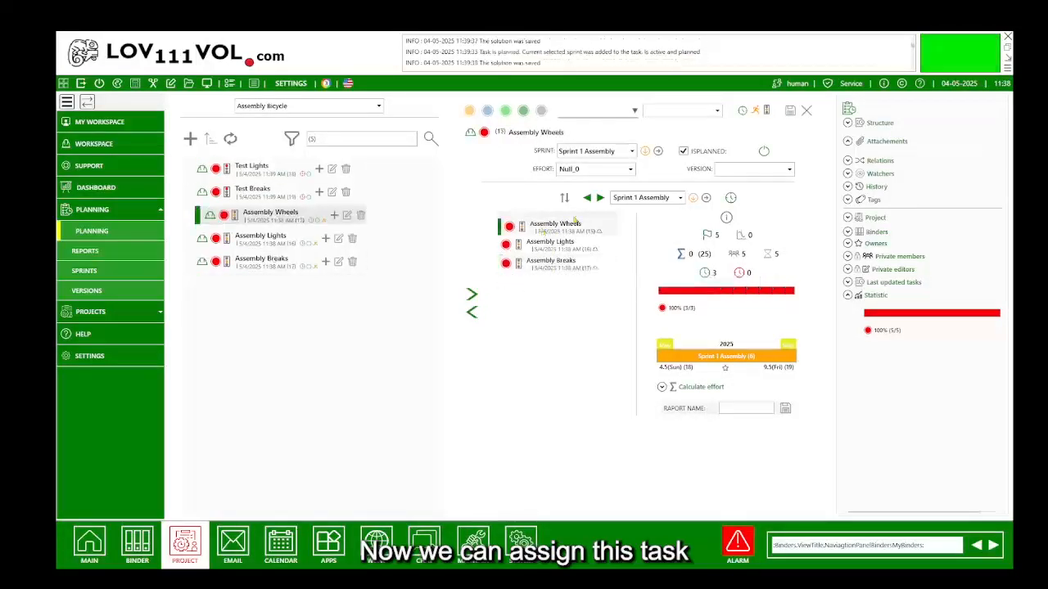
left_click(635, 110)
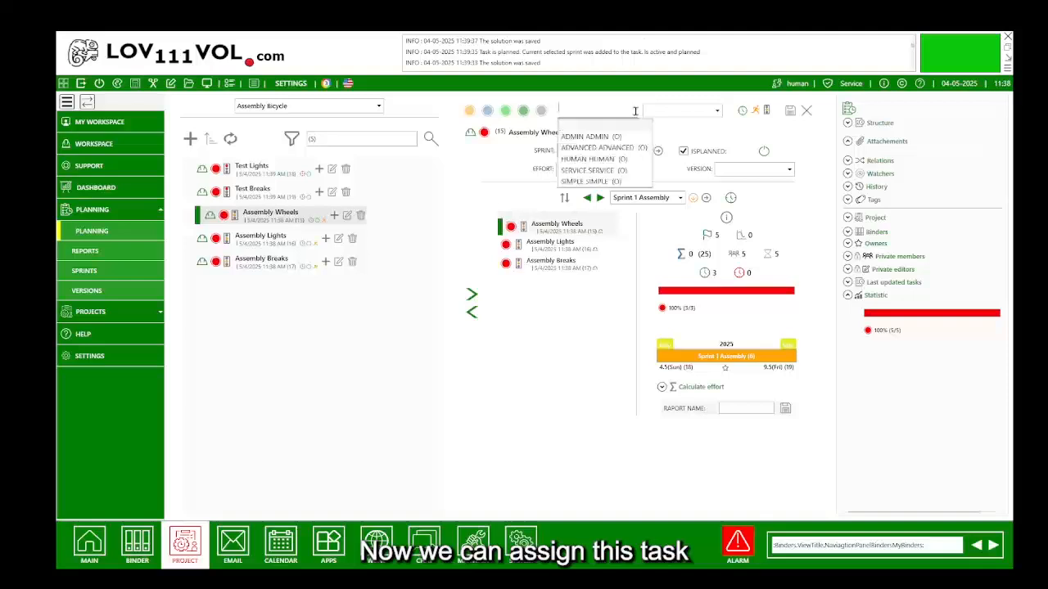
left_click(608, 160)
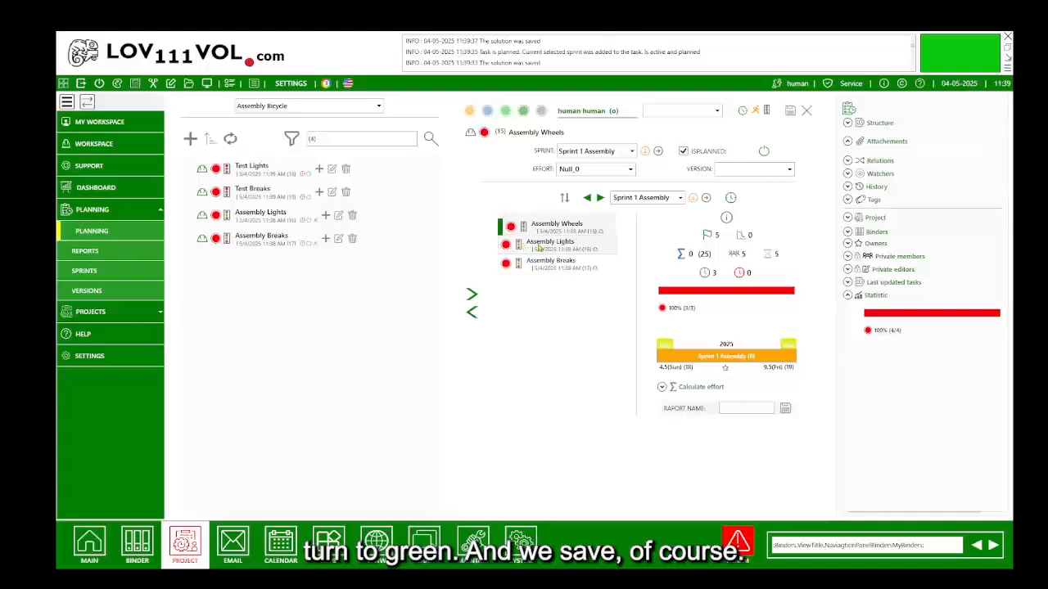
left_click(793, 113)
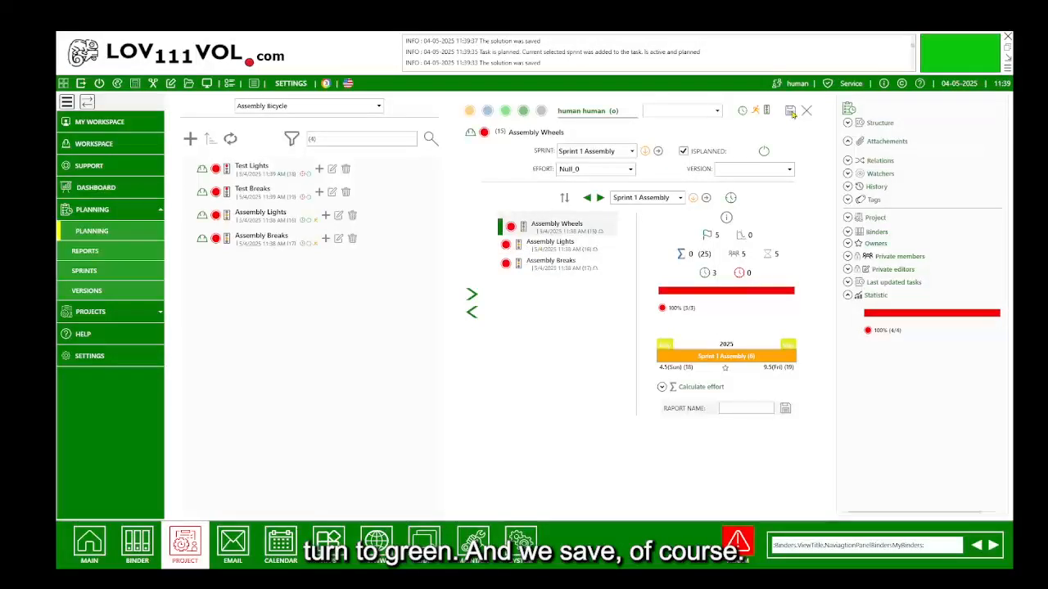
left_click(575, 247)
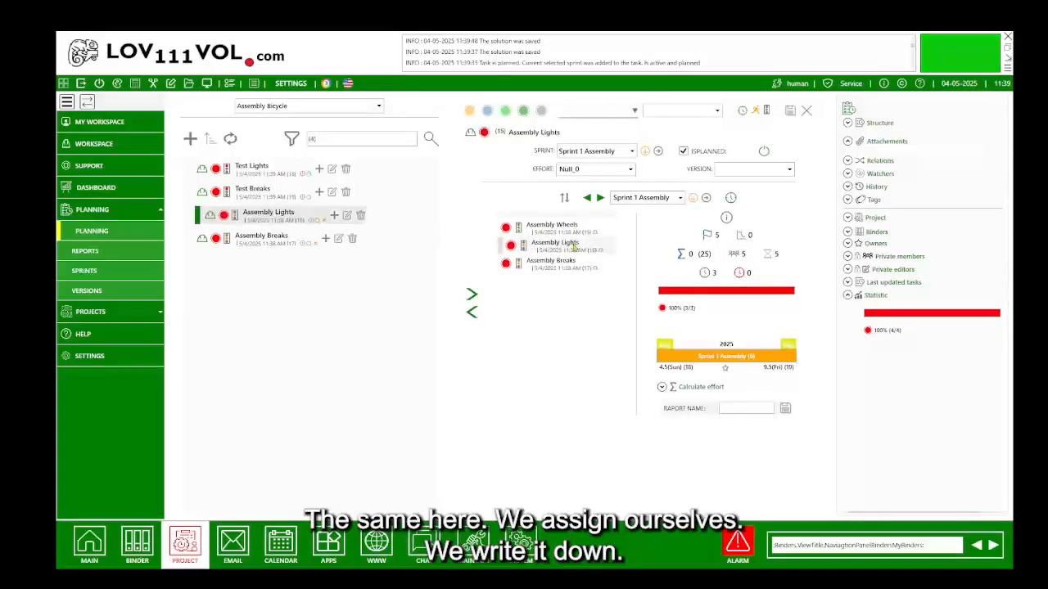
left_click(627, 111)
left_click(601, 160)
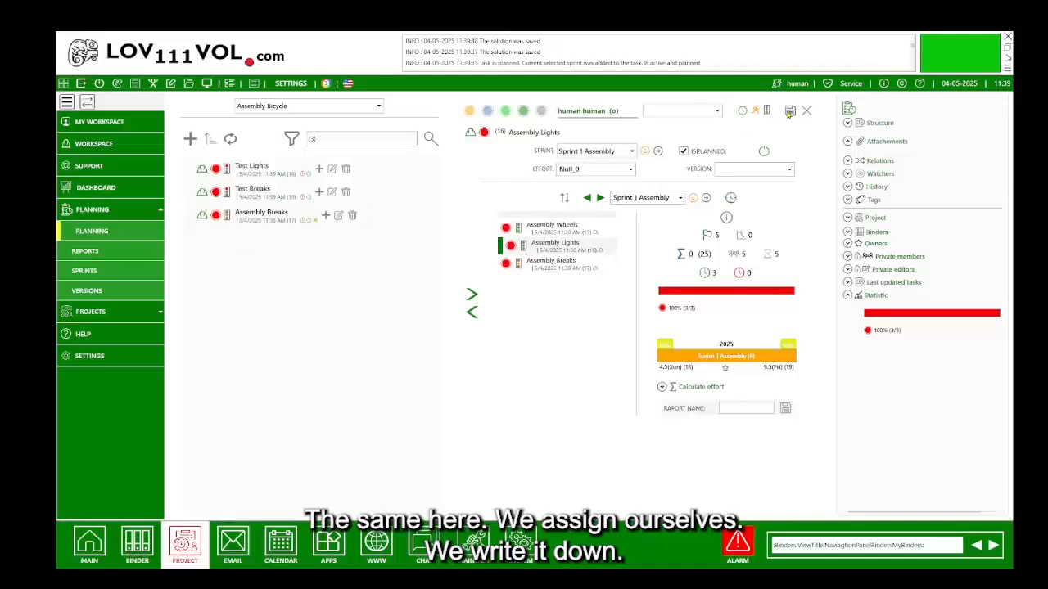
left_click(790, 111)
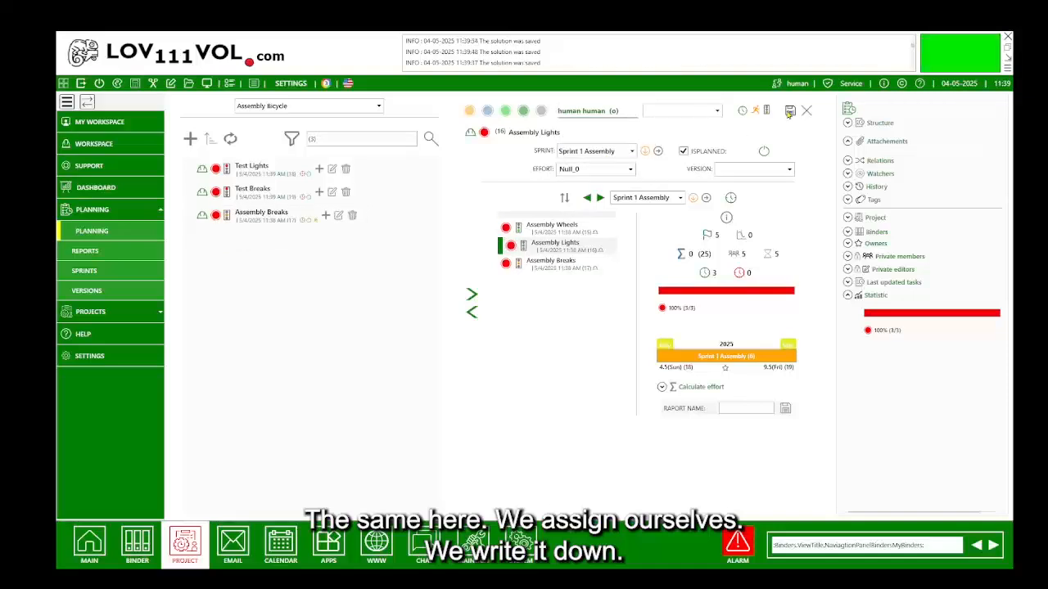
left_click(553, 260)
left_click(635, 109)
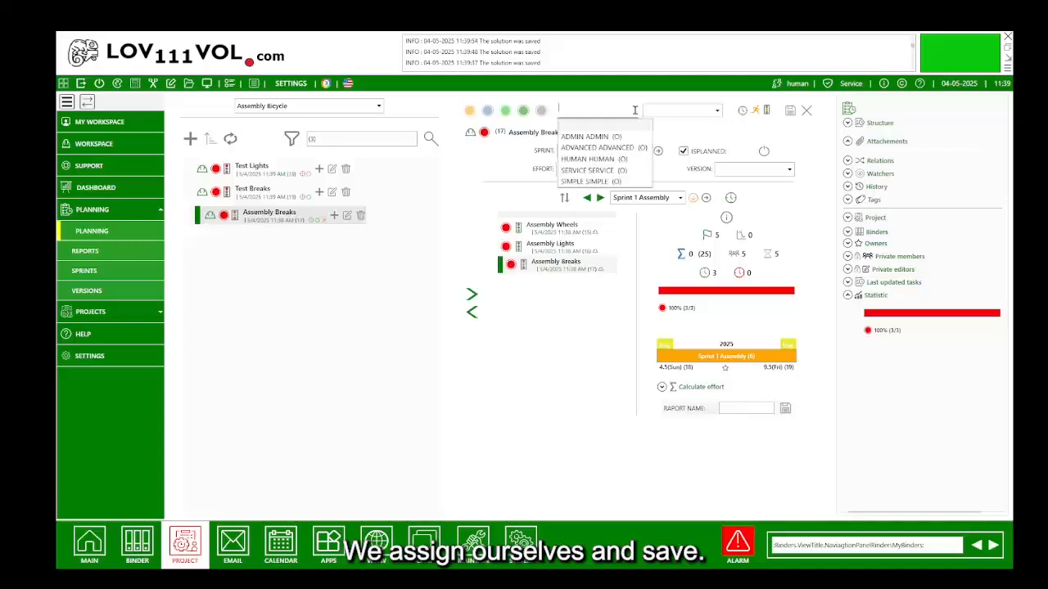
left_click(588, 159)
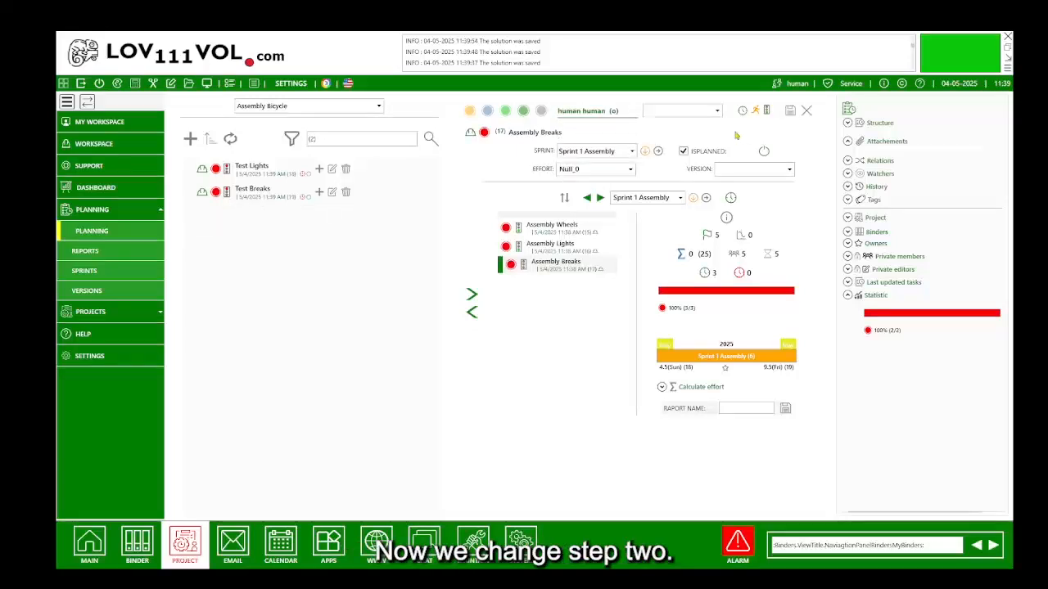
left_click(790, 113)
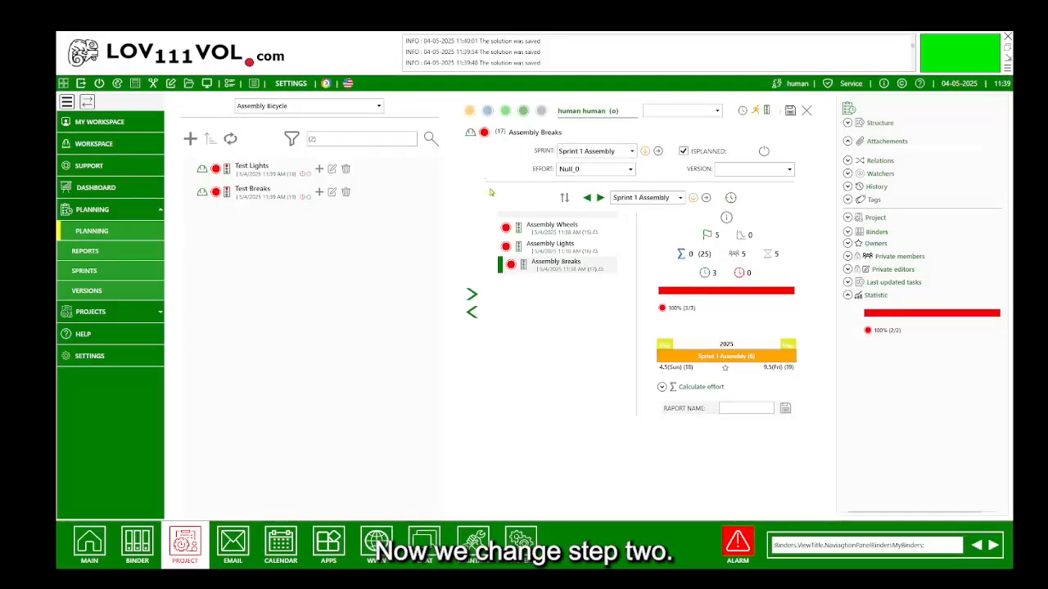
Switch to Sprint 2 Test and assign Test Lights to a team member, saving it.
left_click(671, 198)
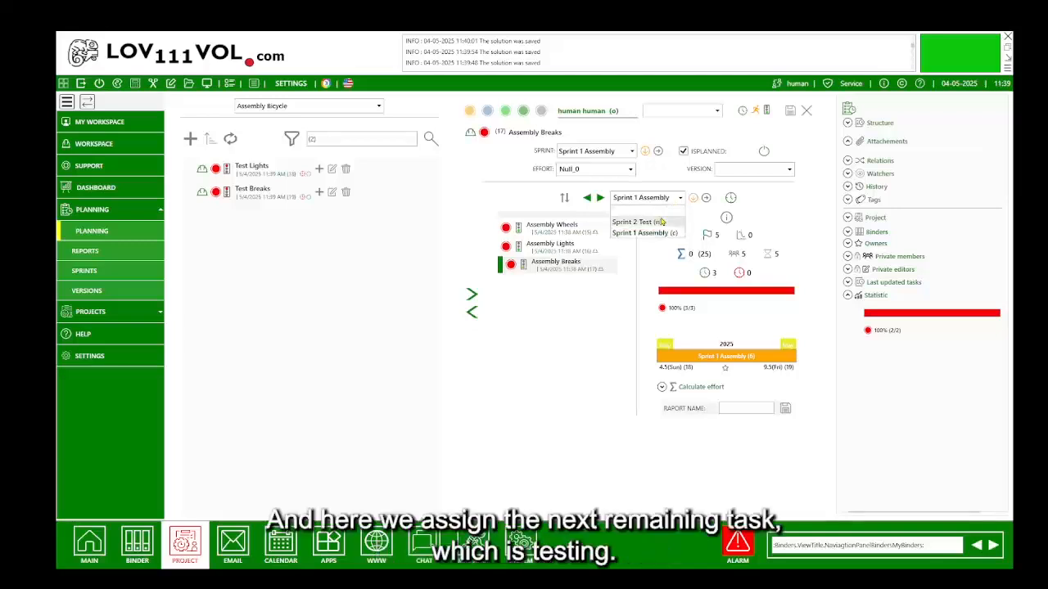
left_click(662, 221)
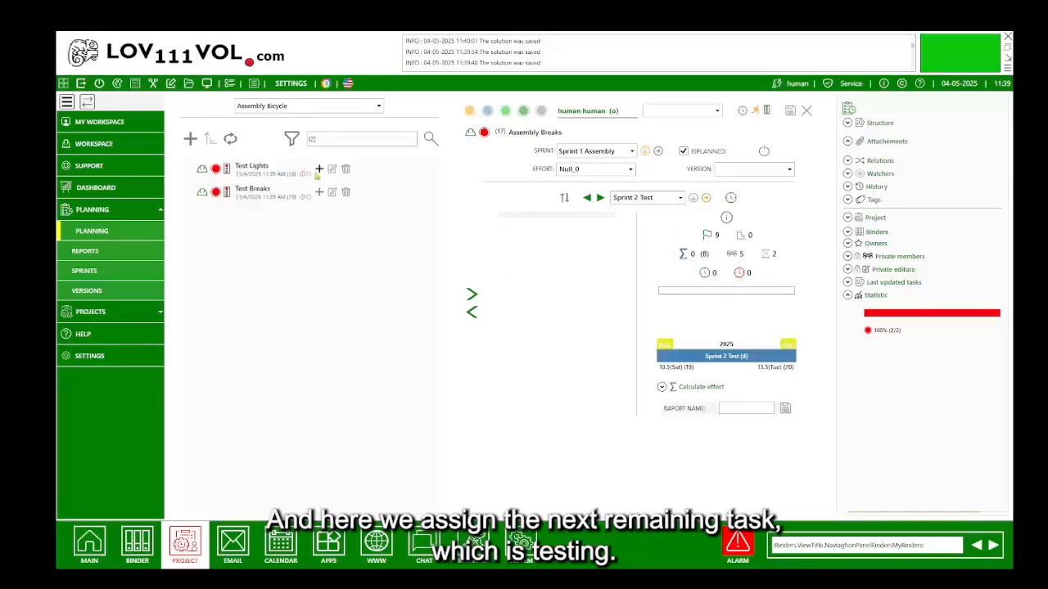
left_click(269, 167)
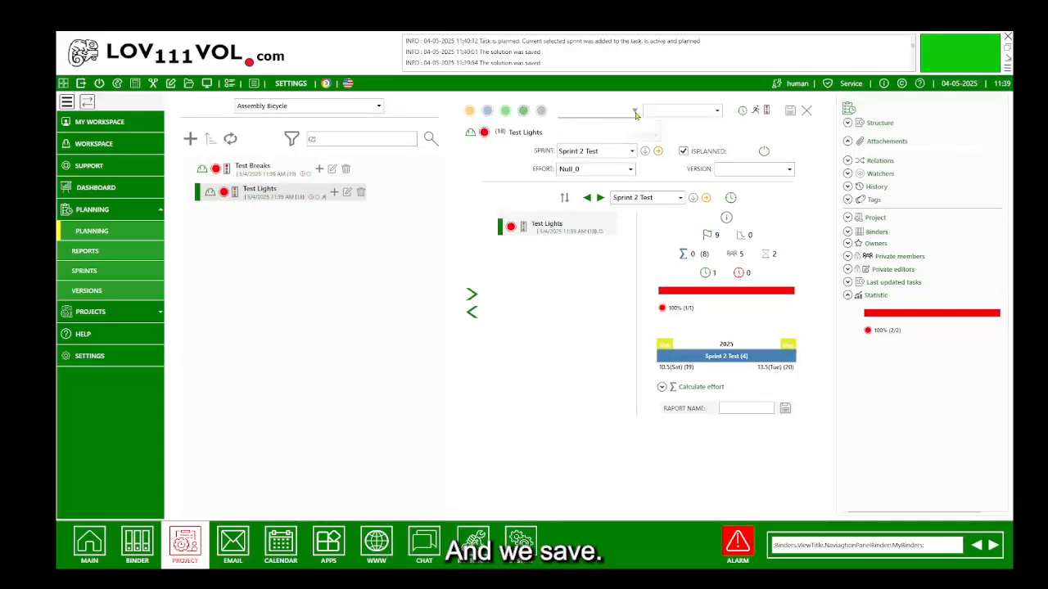
left_click(635, 113)
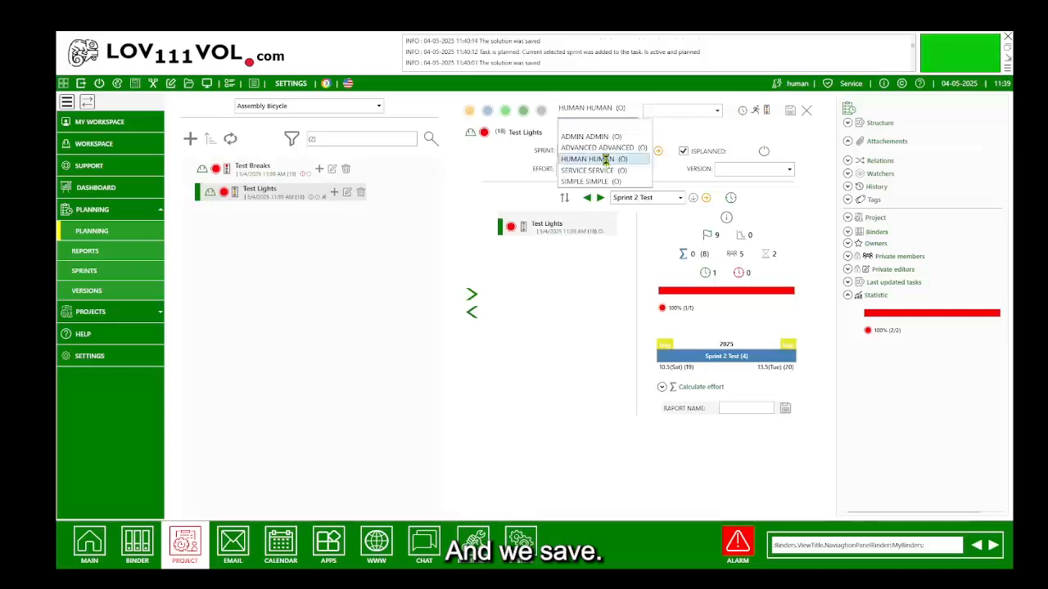
left_click(606, 160)
left_click(791, 114)
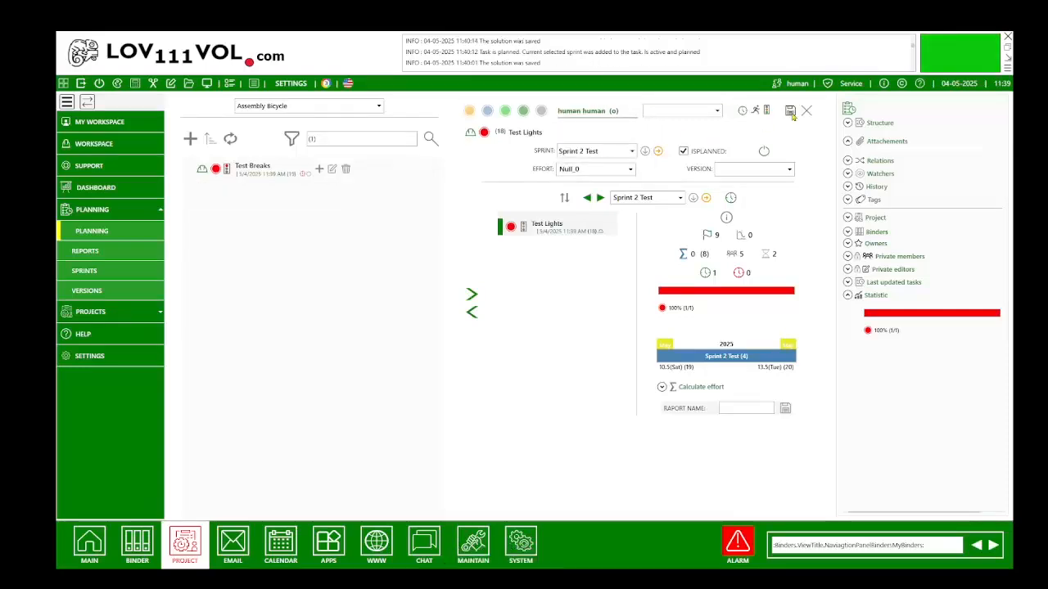
Add Test Breaks to Sprint 2 Test, assign it to a team member, and review both sprints.
left_click(277, 170)
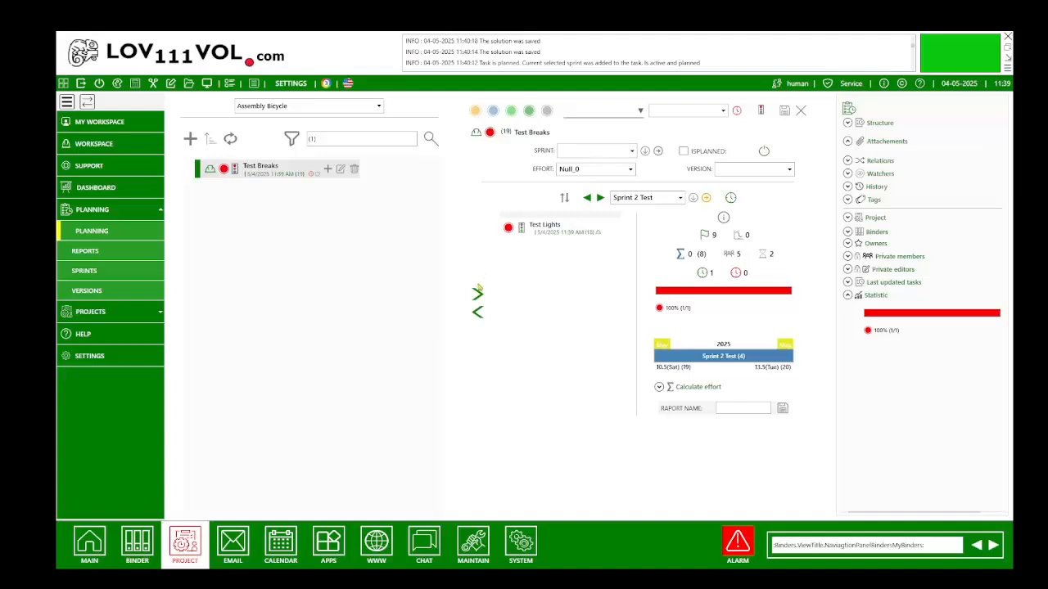
left_click(478, 293)
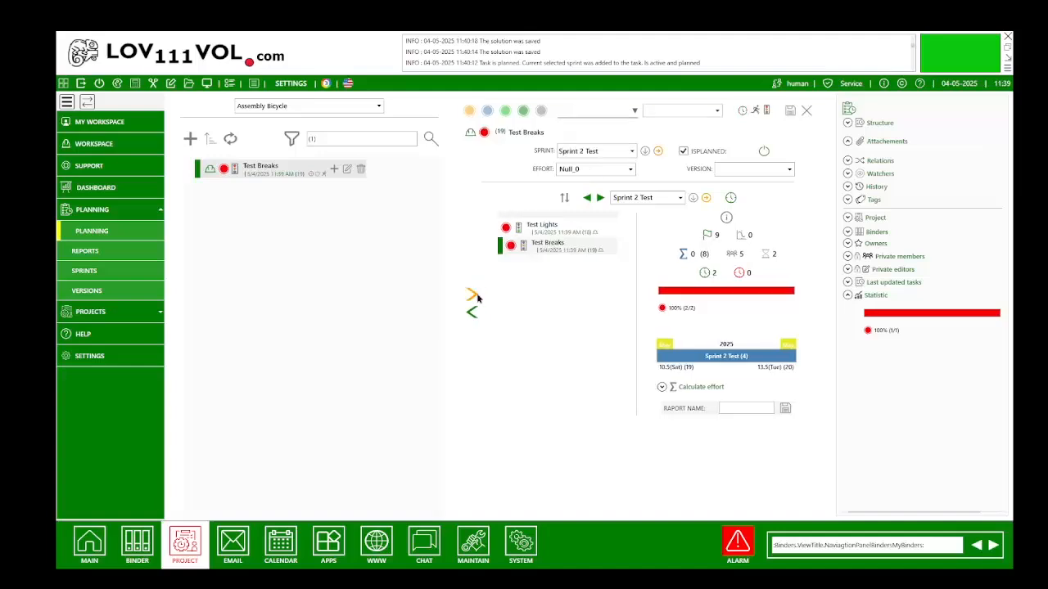
left_click(635, 113)
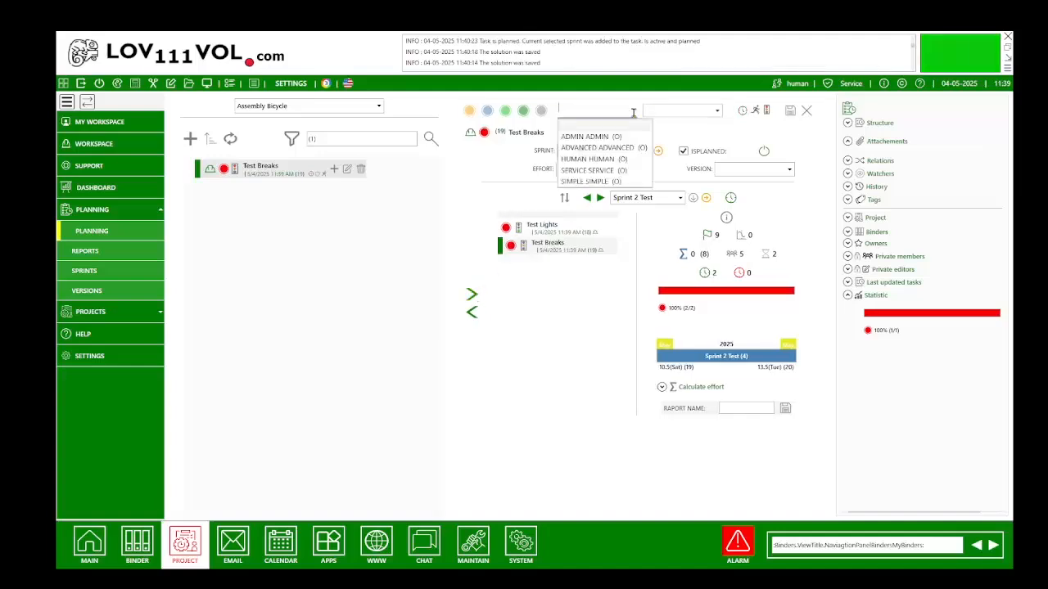
left_click(598, 159)
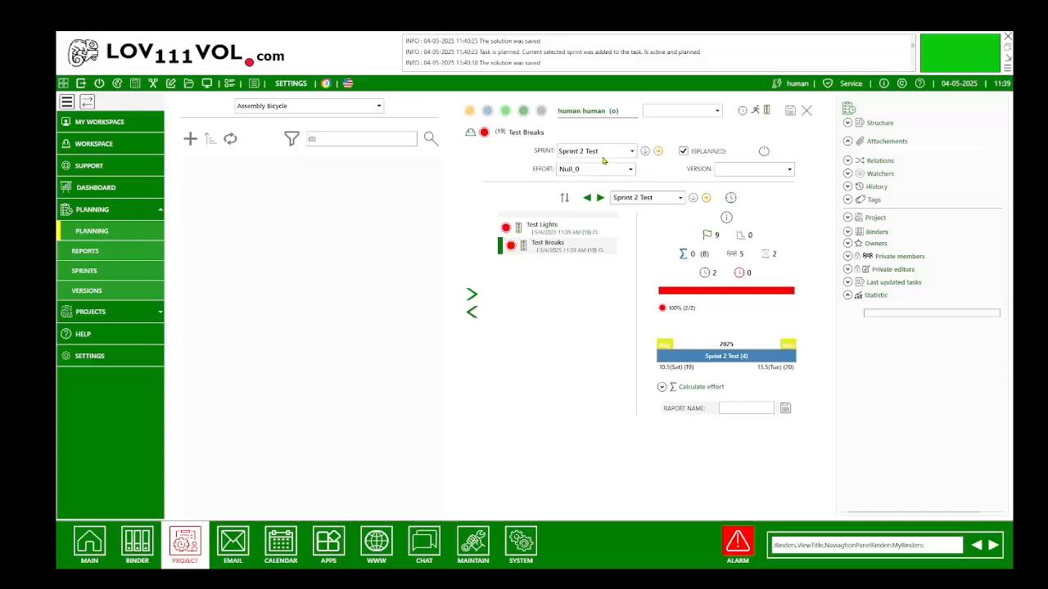
left_click(790, 110)
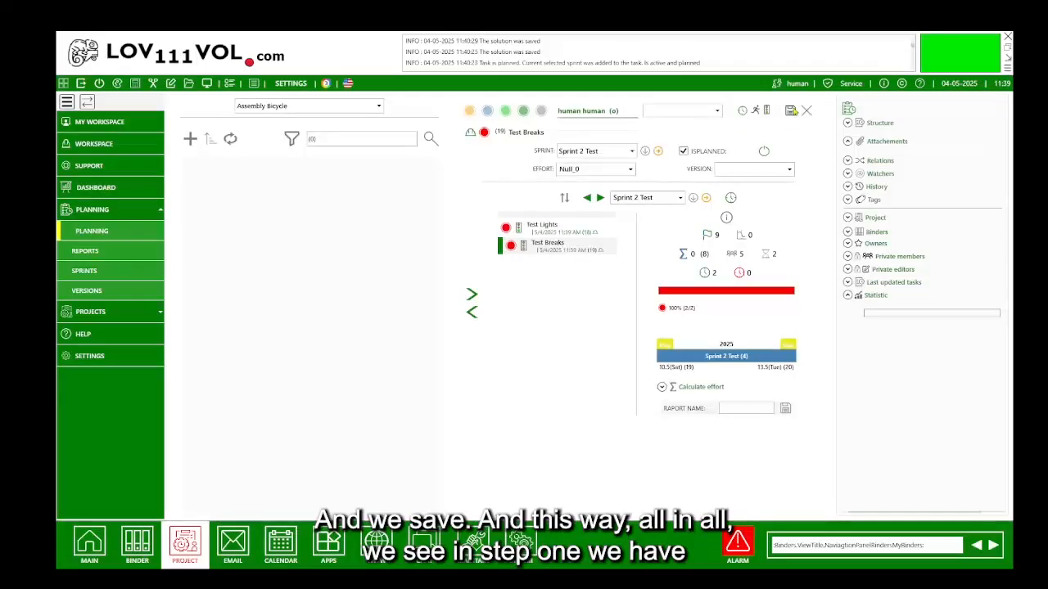
left_click(587, 199)
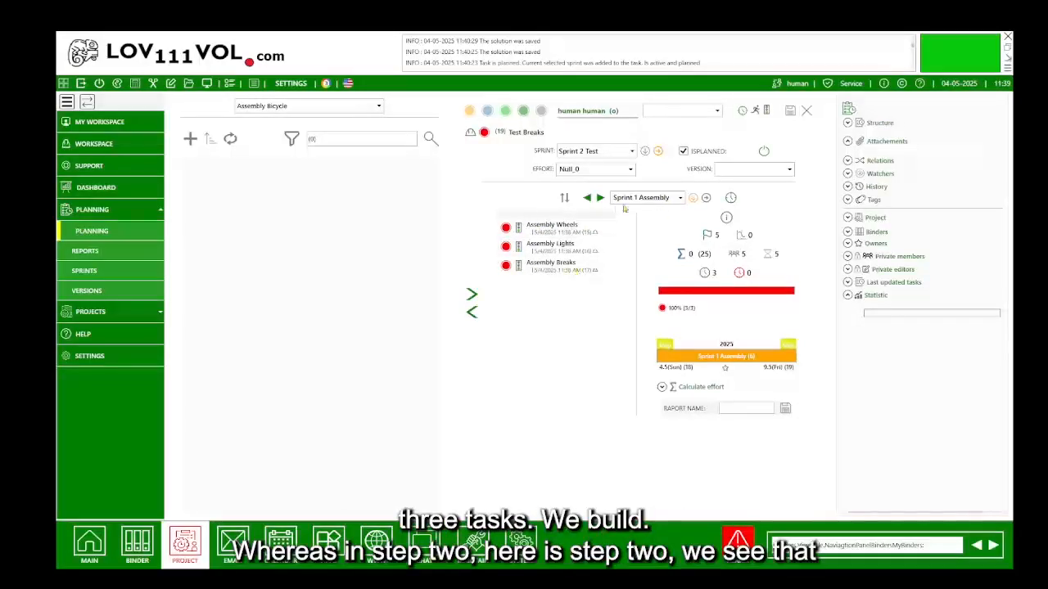
left_click(601, 199)
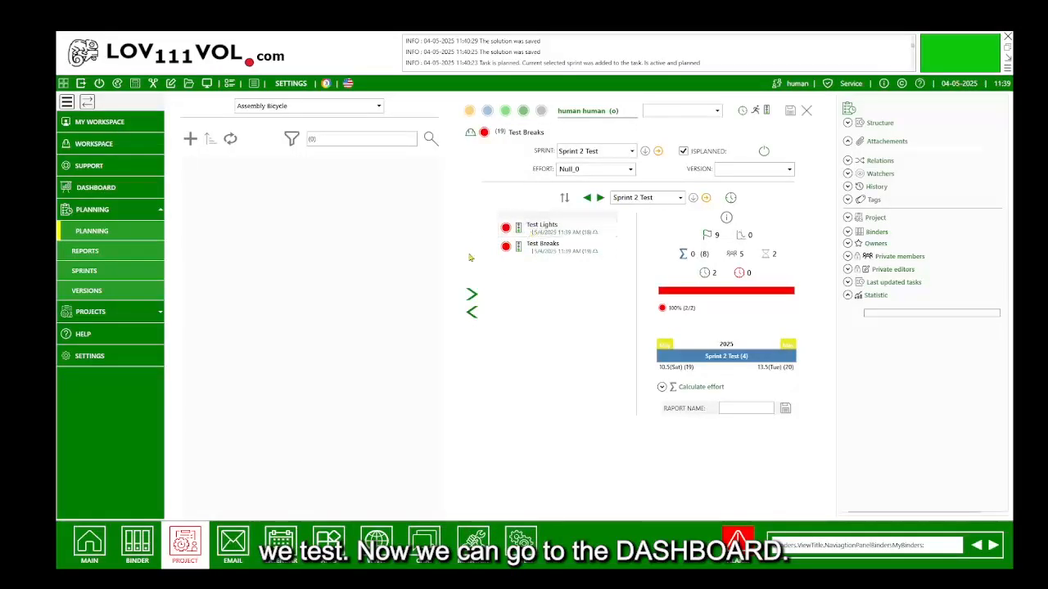
Open the dashboard board, check Sprint 2 Test, then return to Sprint 1 Assembly's three tasks.
left_click(103, 188)
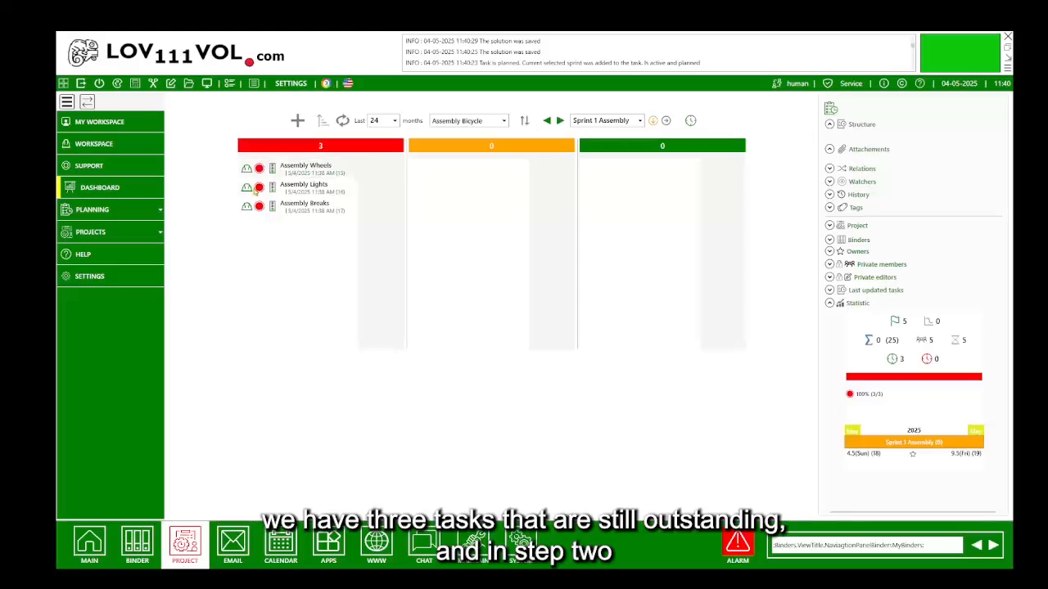
left_click(640, 122)
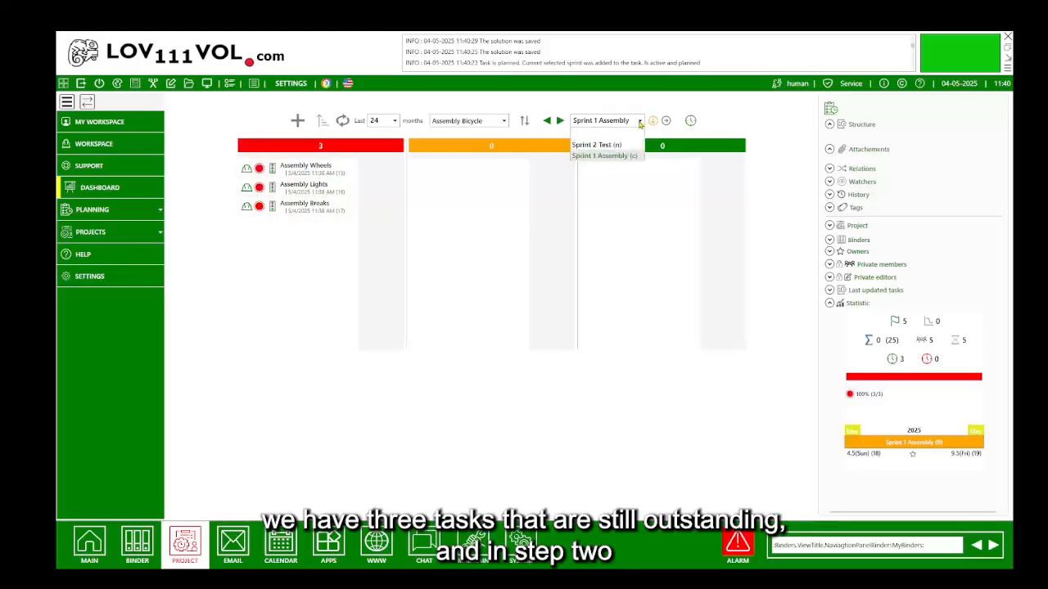
left_click(612, 145)
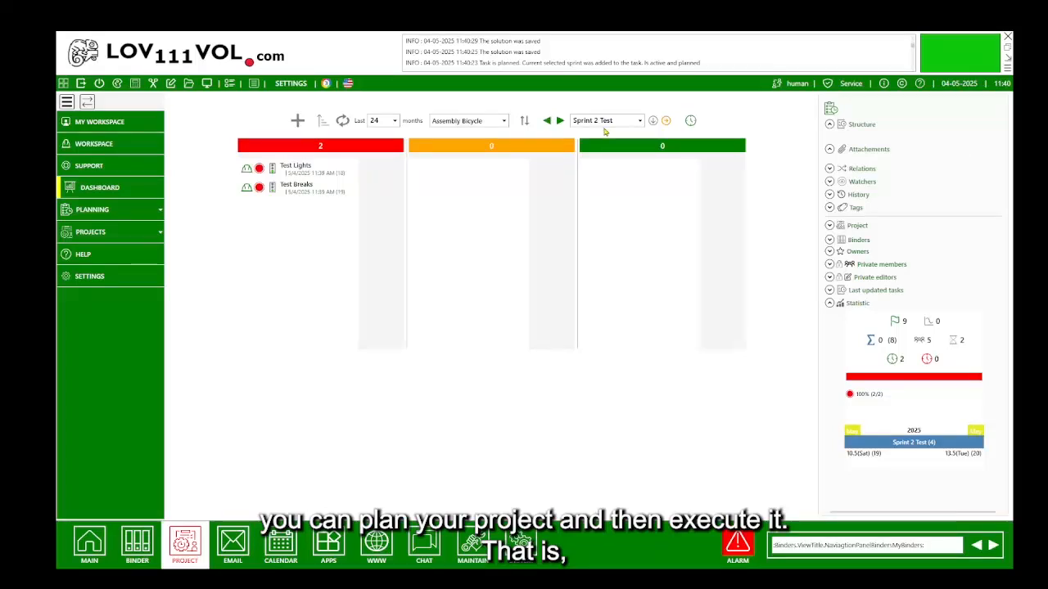
left_click(655, 122)
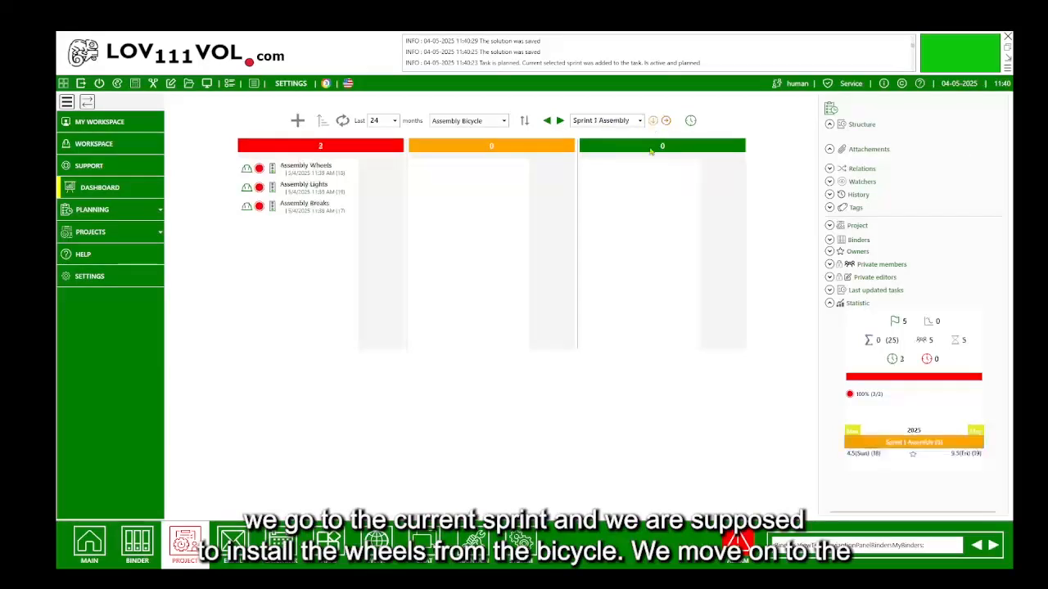
Change Assembly Wheels' status to in progress in its task form, then reselect its board card.
left_click(313, 169)
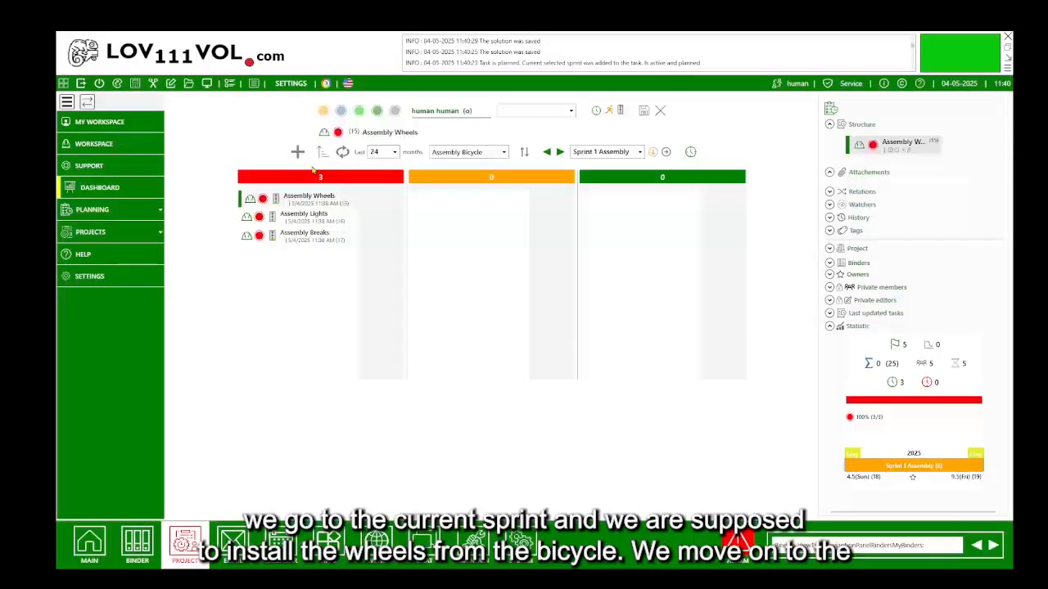
left_click(831, 109)
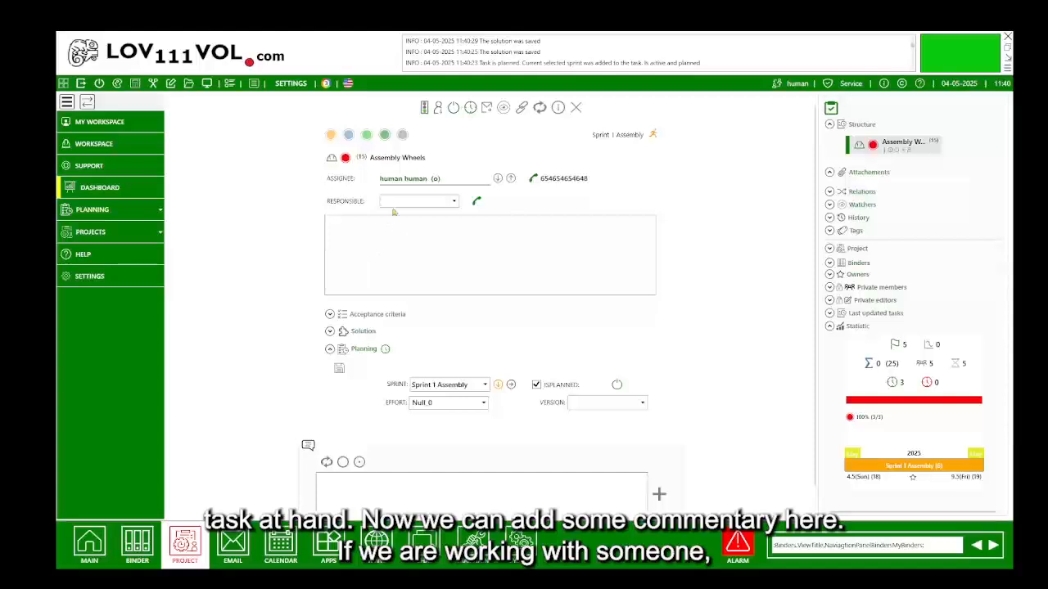
scroll(397, 393, "down", 1)
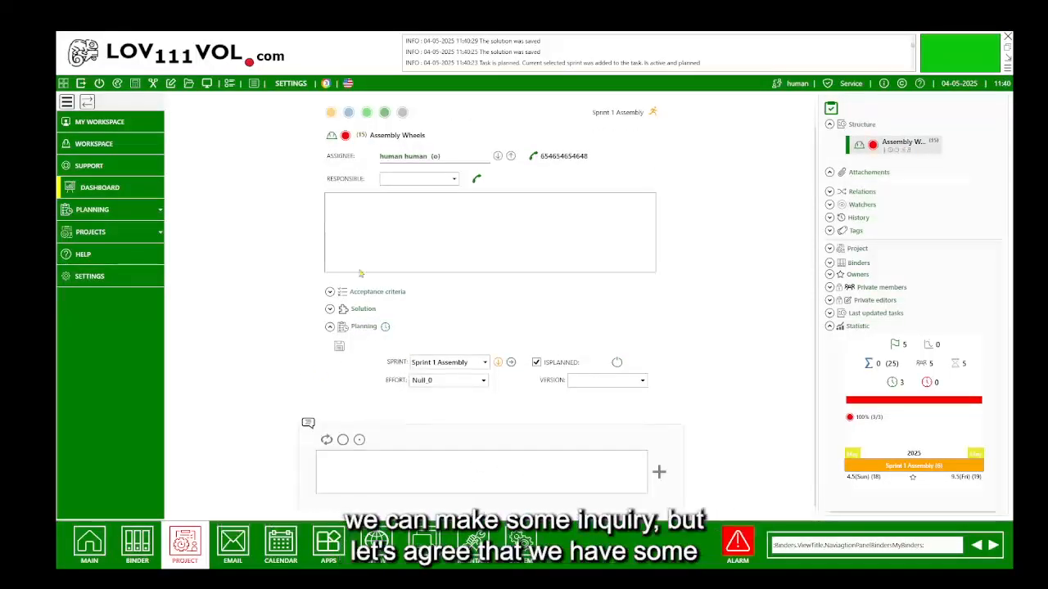
scroll(360, 274, "up", 1)
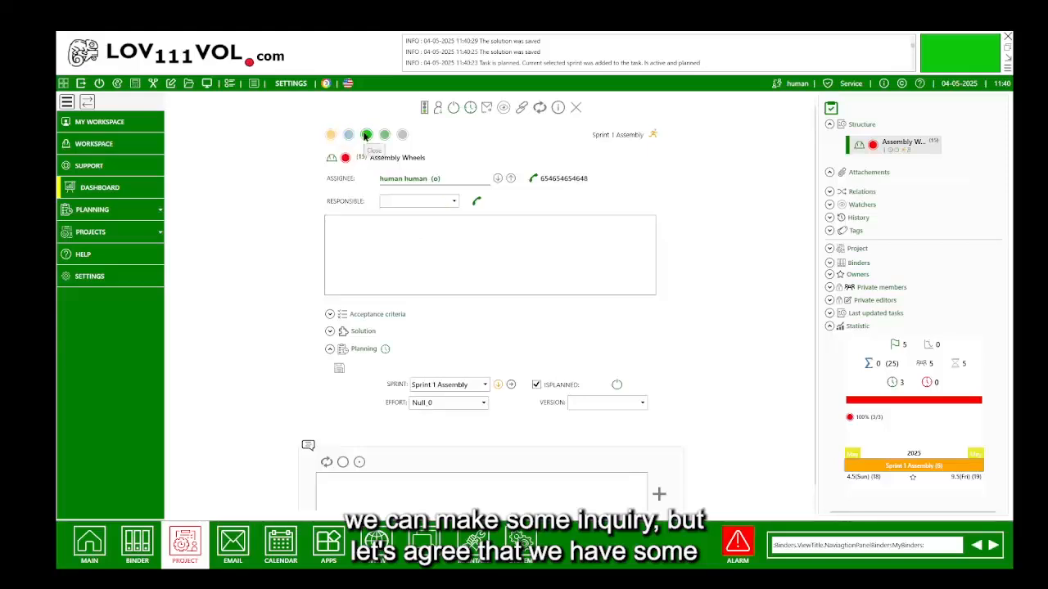
left_click(331, 135)
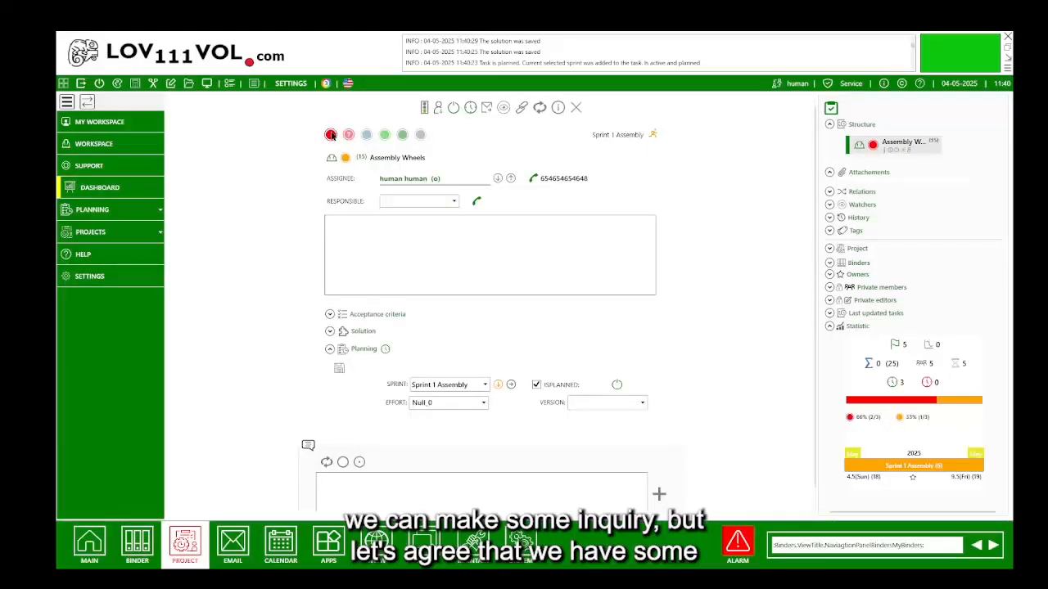
left_click(831, 108)
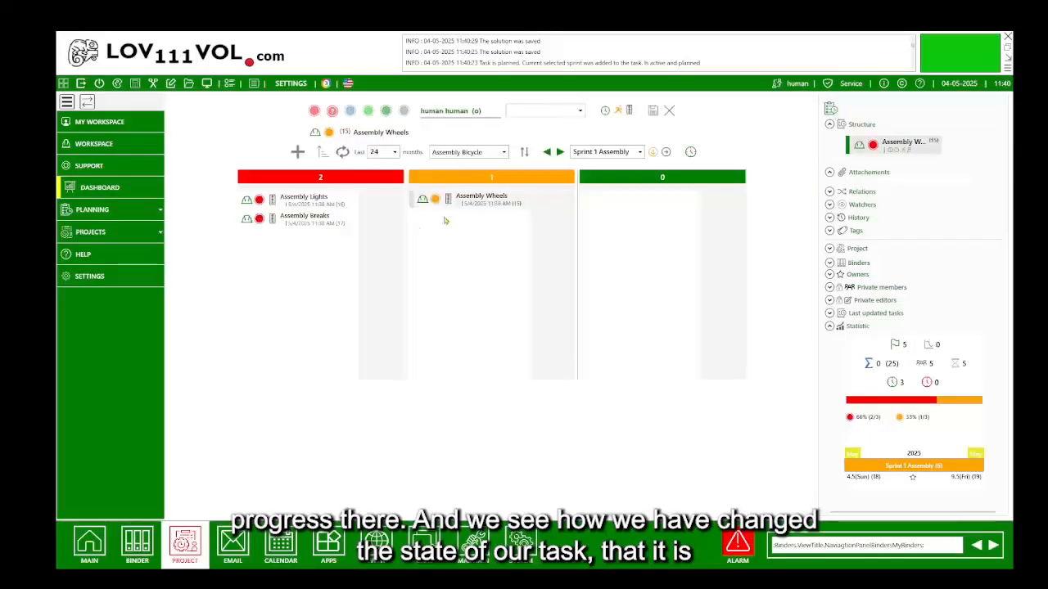
left_click(501, 196)
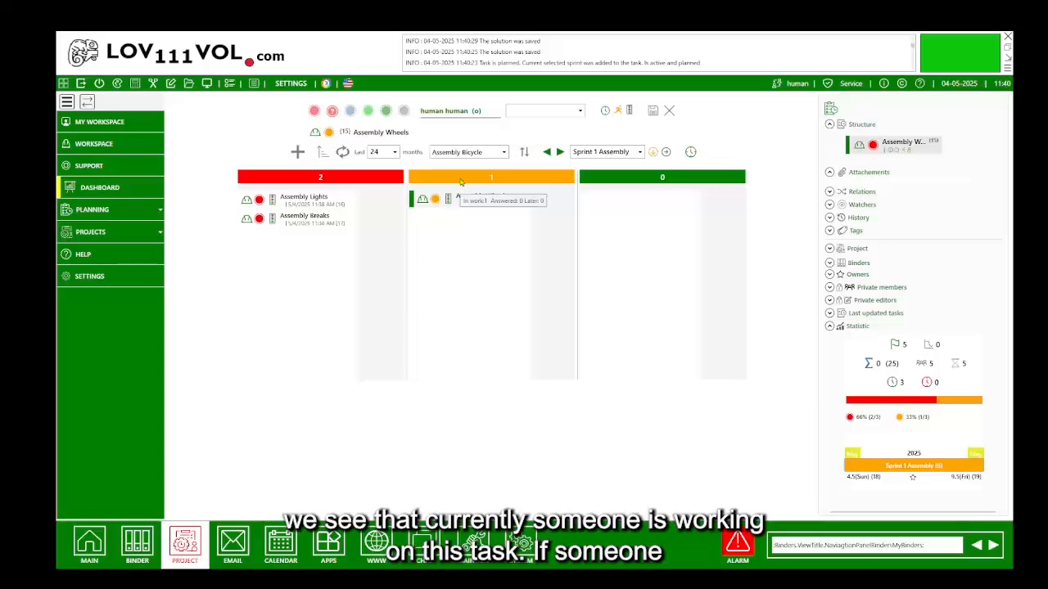
Move Assembly Lights to in progress, then close it as finished.
left_click(327, 199)
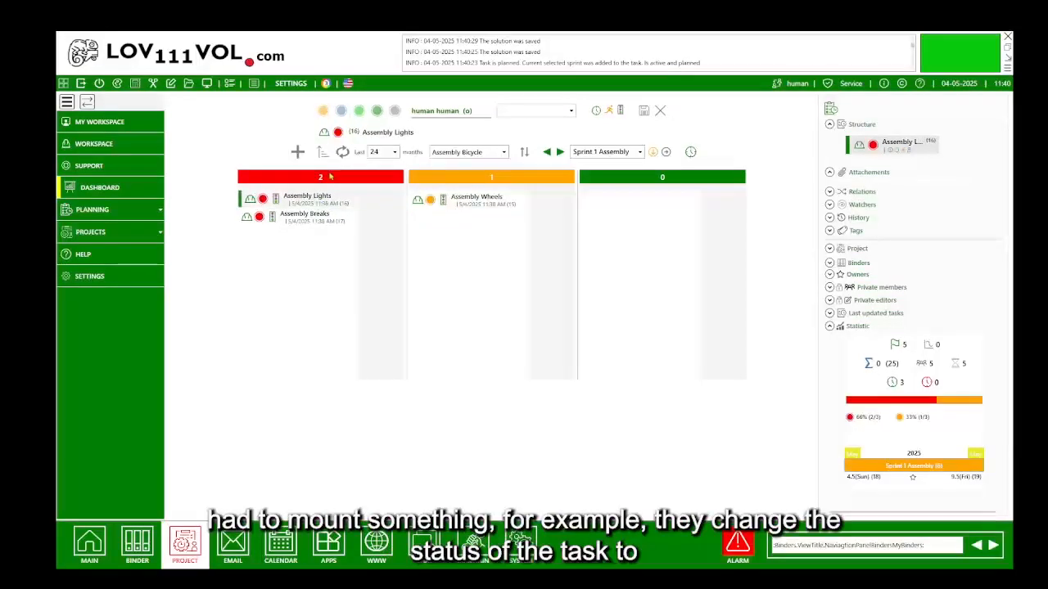
left_click(323, 112)
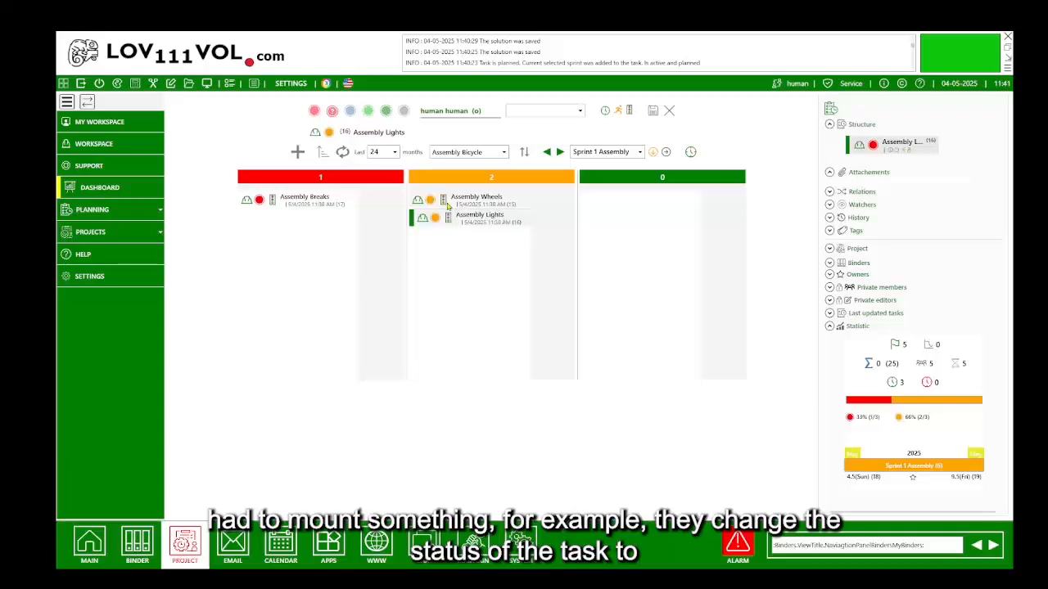
left_click(367, 112)
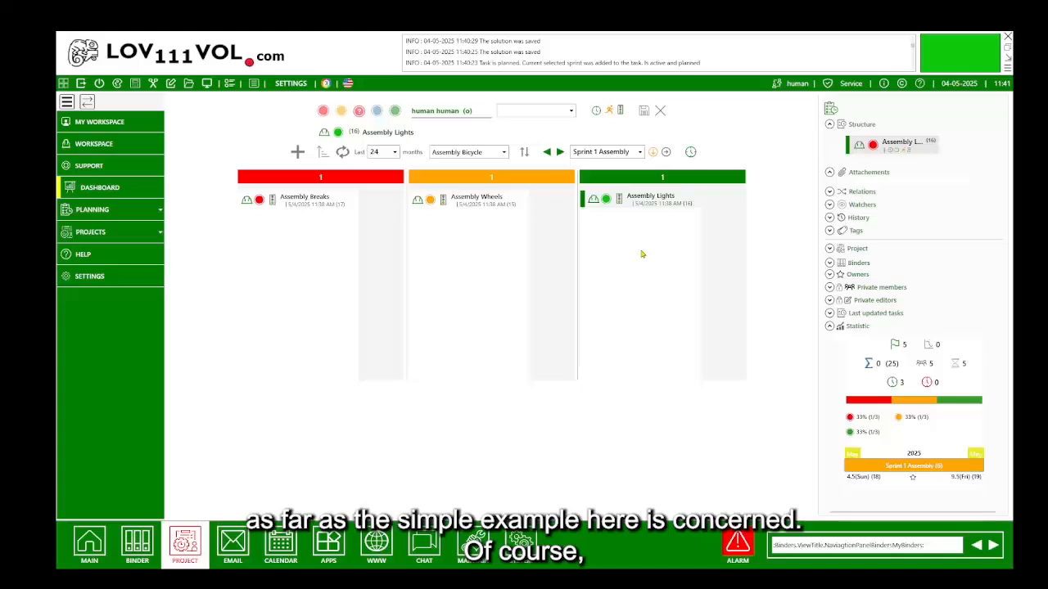
Filter My Workspace to Assembly Bicycle and open the Assembly Wheels task details.
left_click(121, 121)
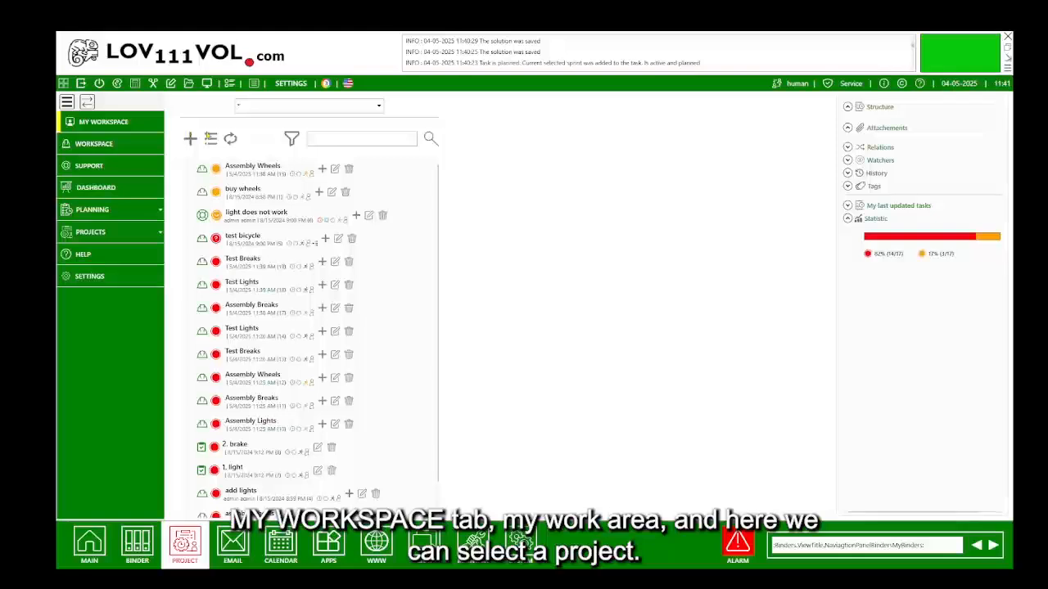
left_click(378, 106)
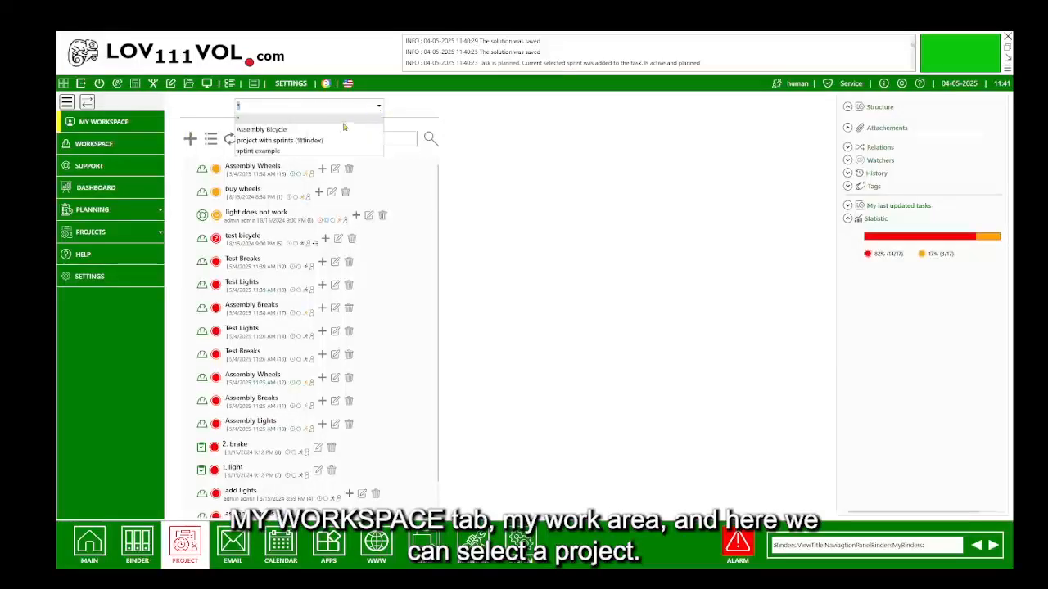
left_click(289, 130)
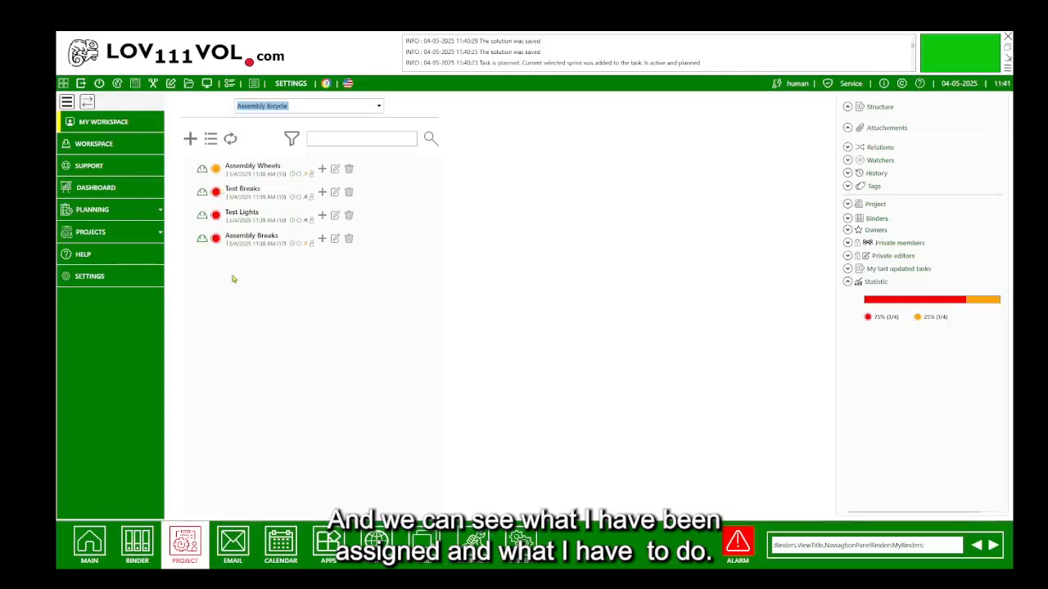
left_click(253, 169)
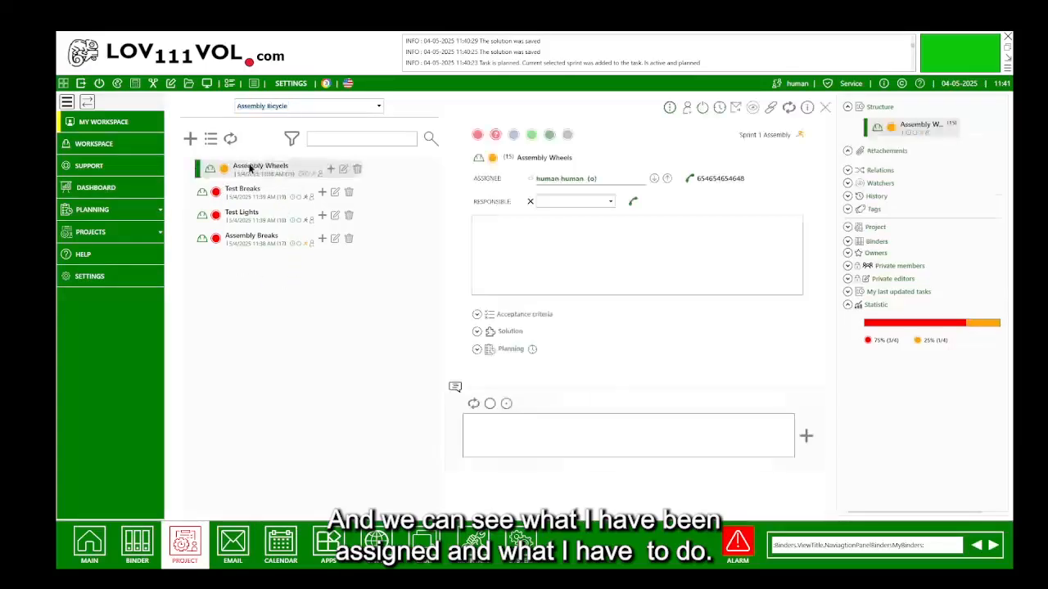